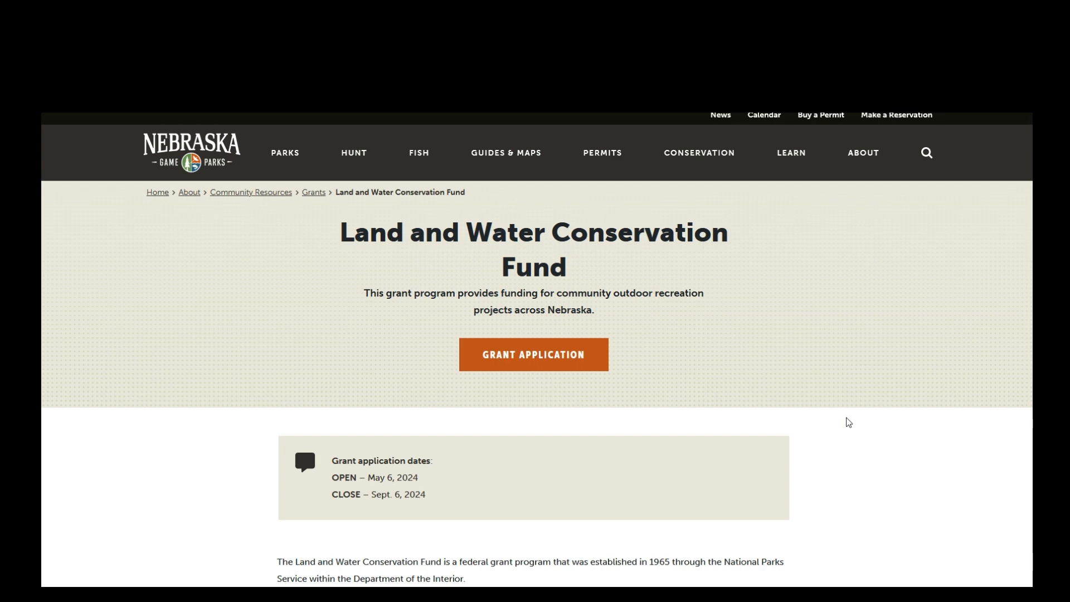
Open the Land and Water Conservation Fund grant application portal and sign in with the account's user ID and password.
left_click(519, 356)
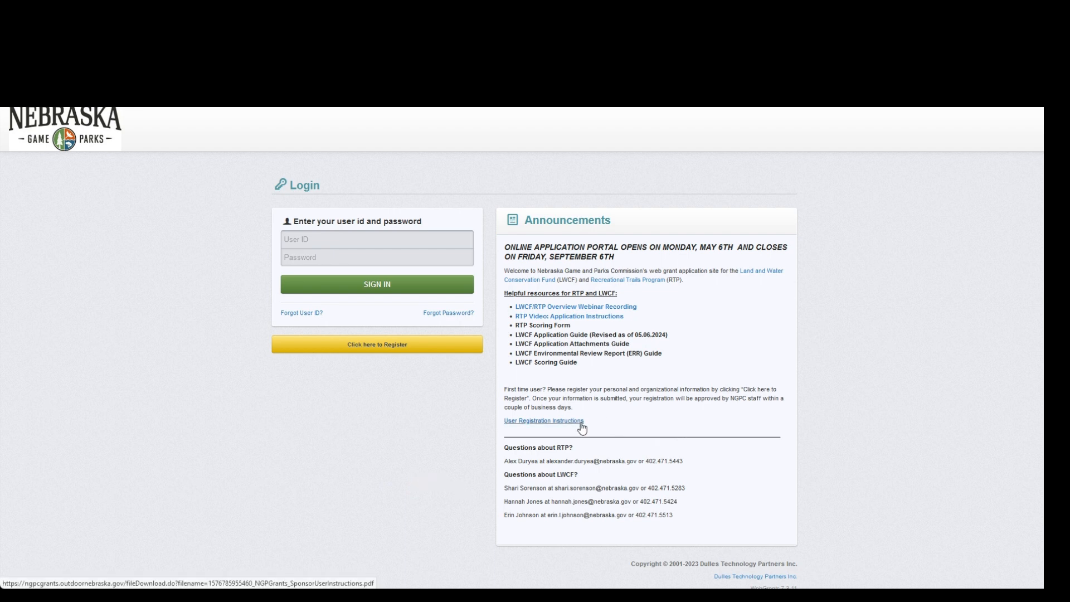
left_click(315, 242)
type("ttester1")
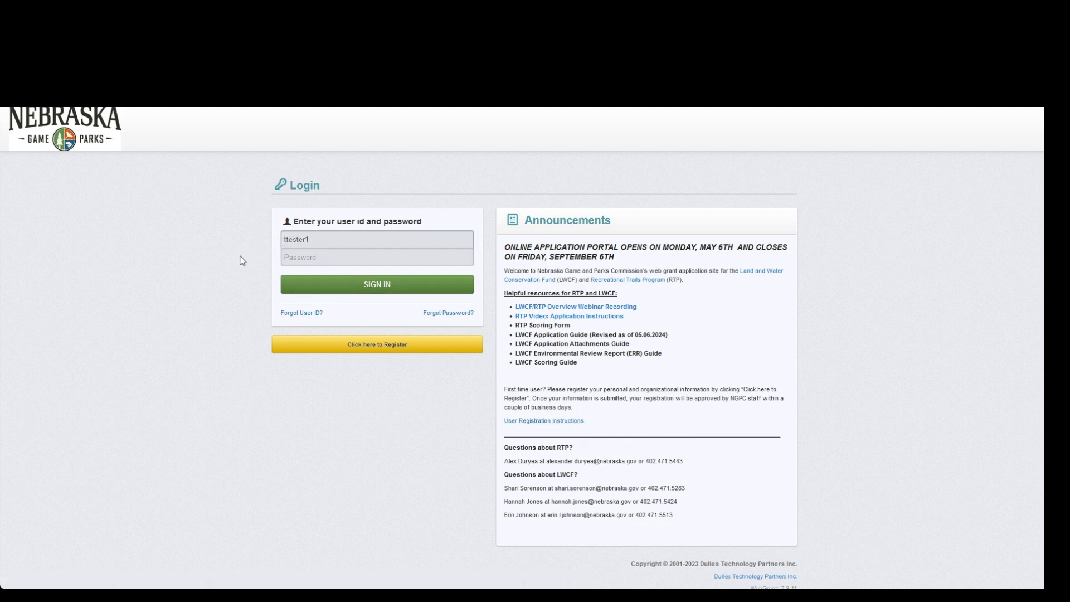
left_click(321, 257)
type("•••••")
key("Return")
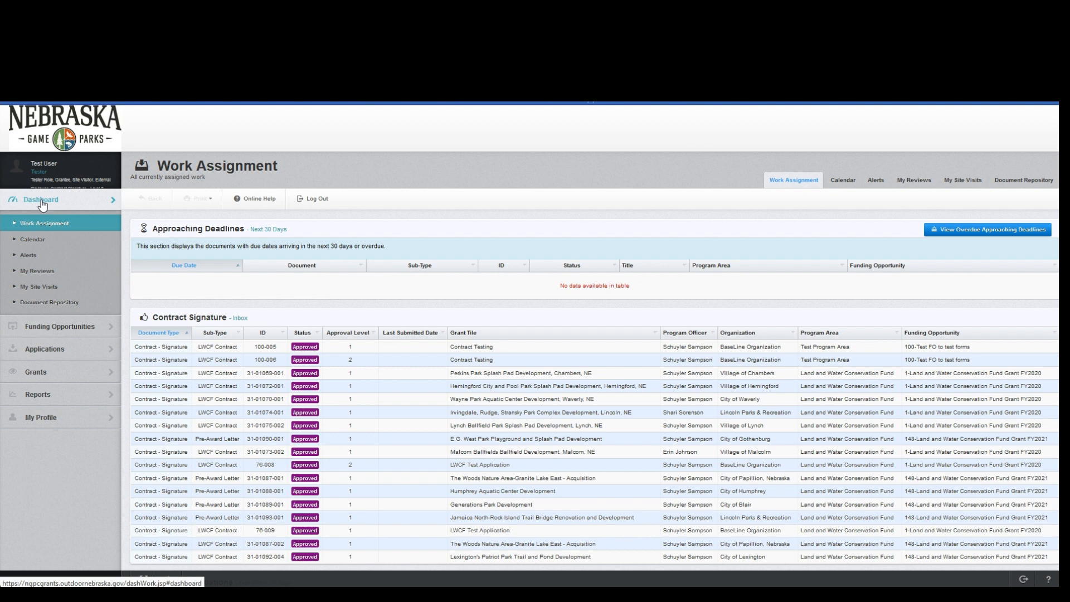
Open the 2024 Land and Water Conservation Fund Grants Application funding opportunity and review its description, attachments and website links.
left_click(63, 330)
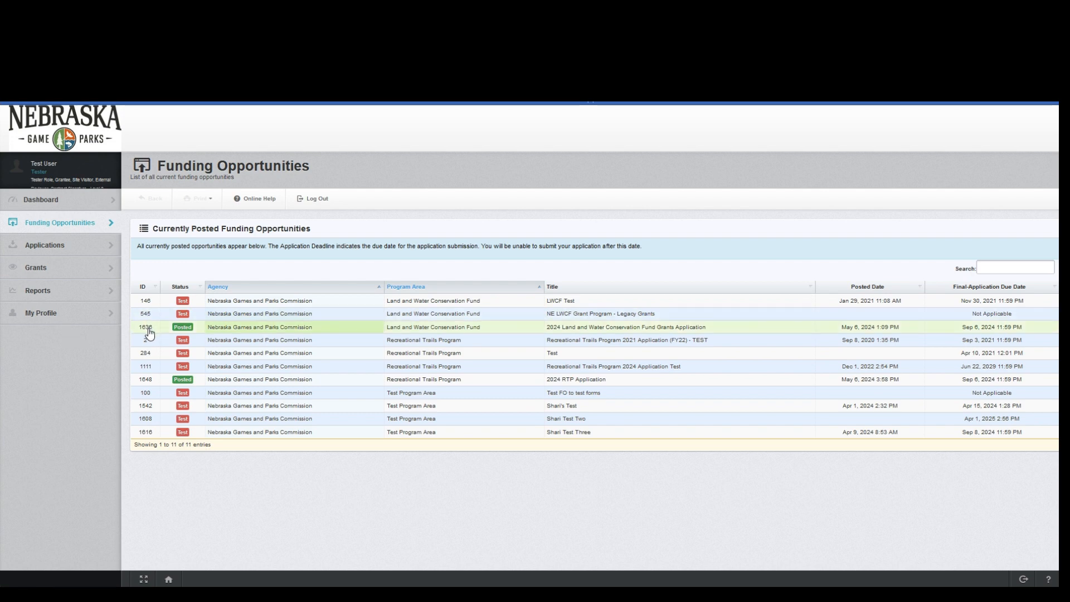
left_click(577, 335)
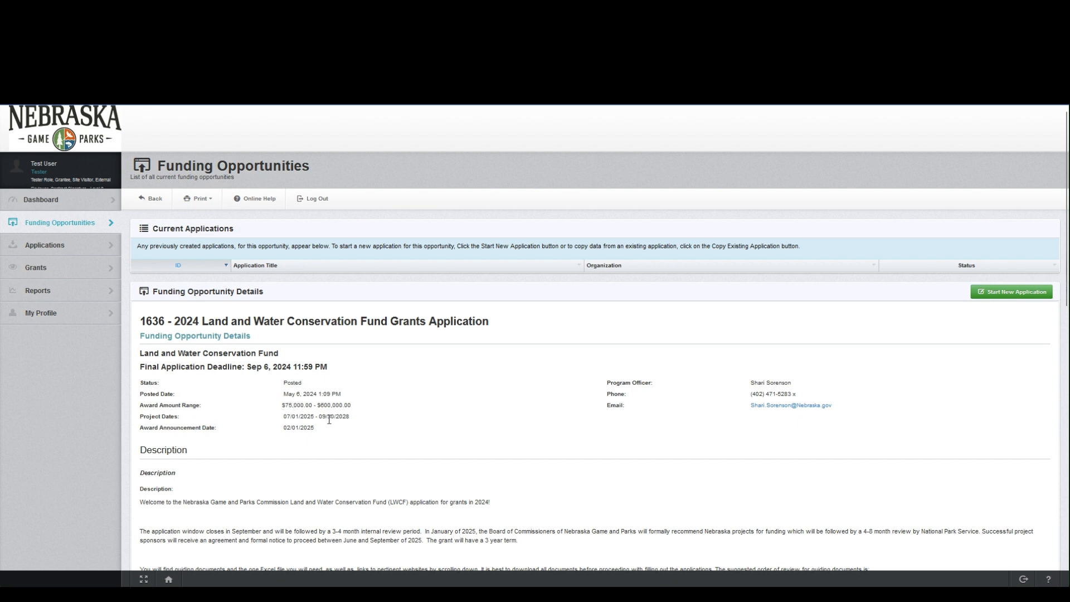
scroll(399, 411, "down", 2)
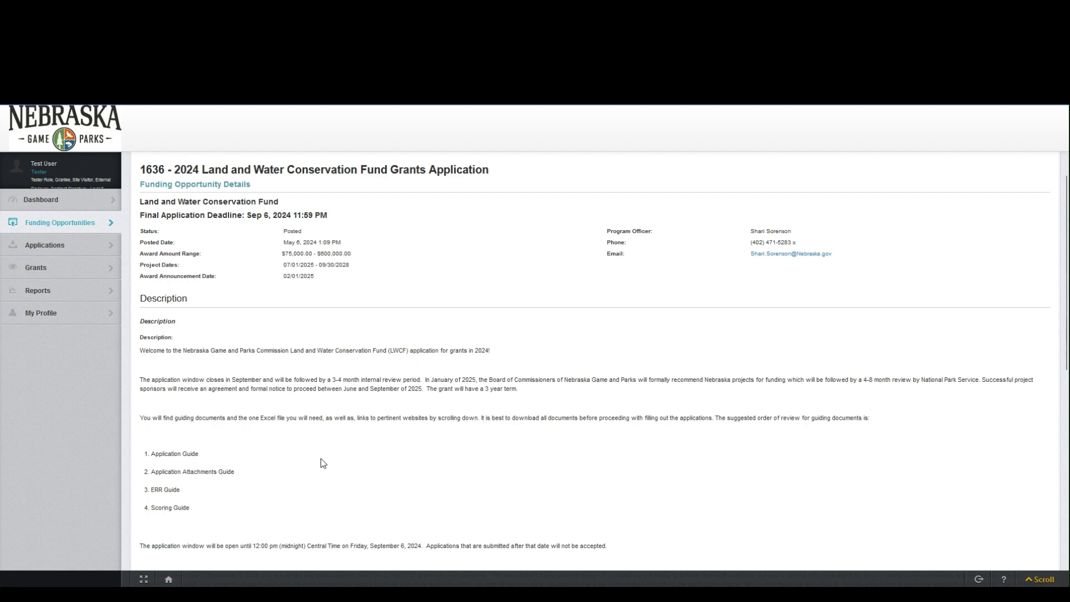
scroll(323, 460, "down", 2)
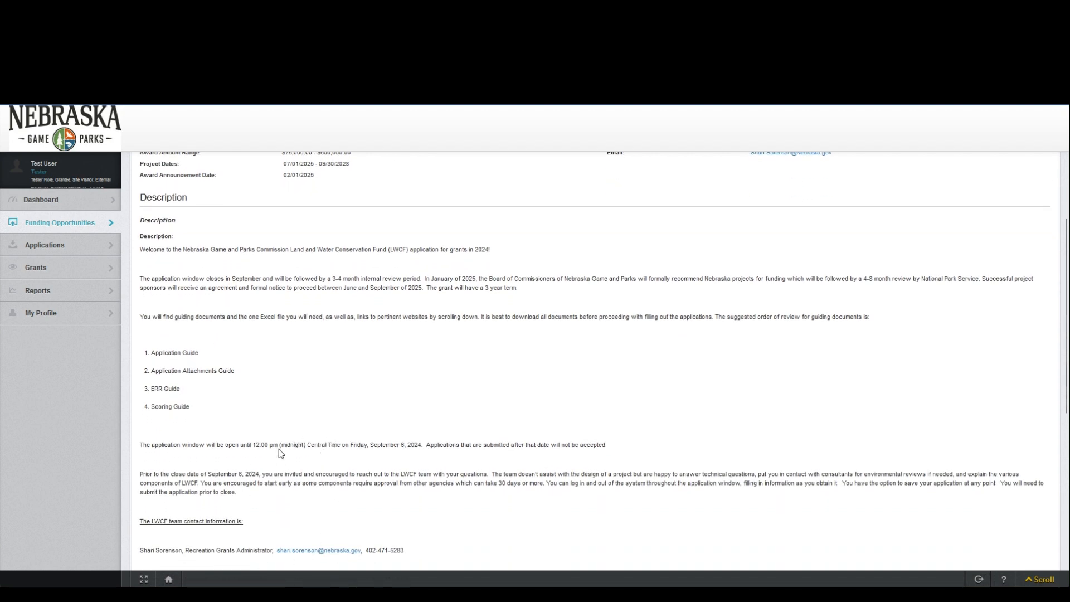
scroll(280, 452, "down", 2)
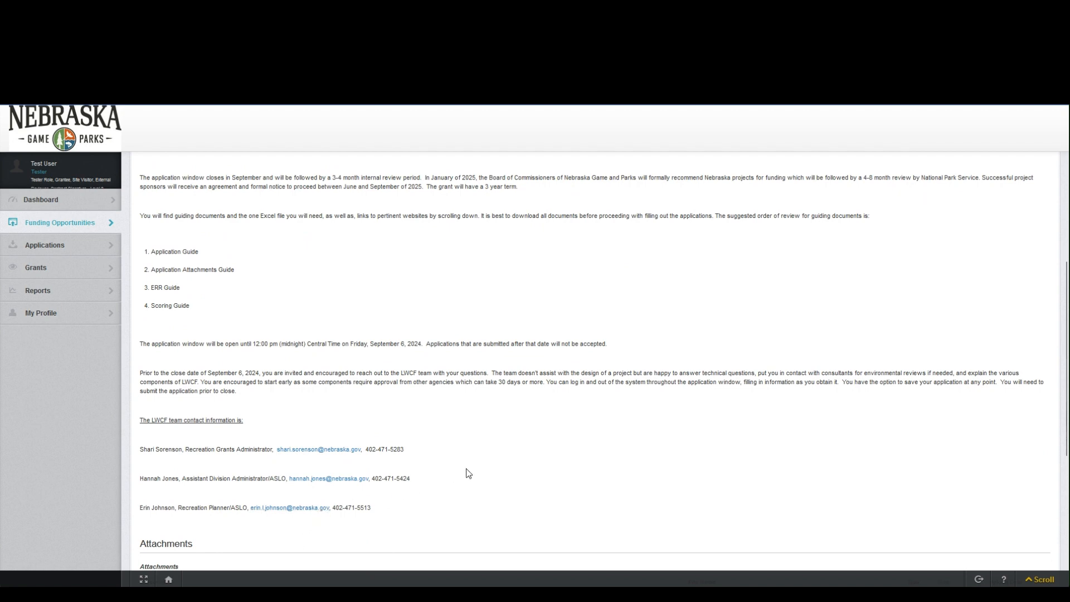
scroll(466, 471, "down", 4)
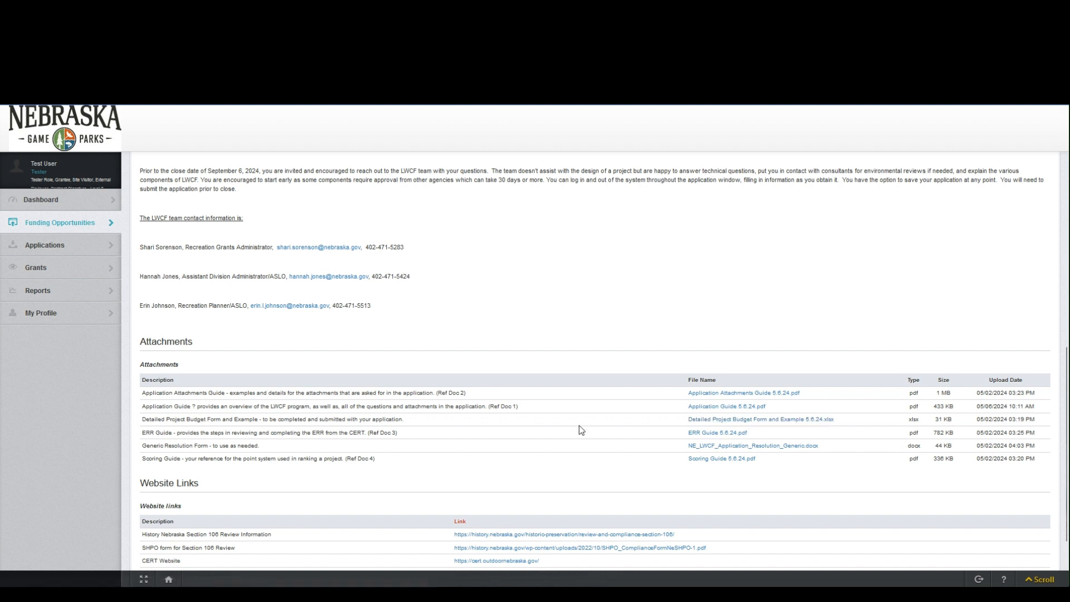
scroll(580, 426, "down", 2)
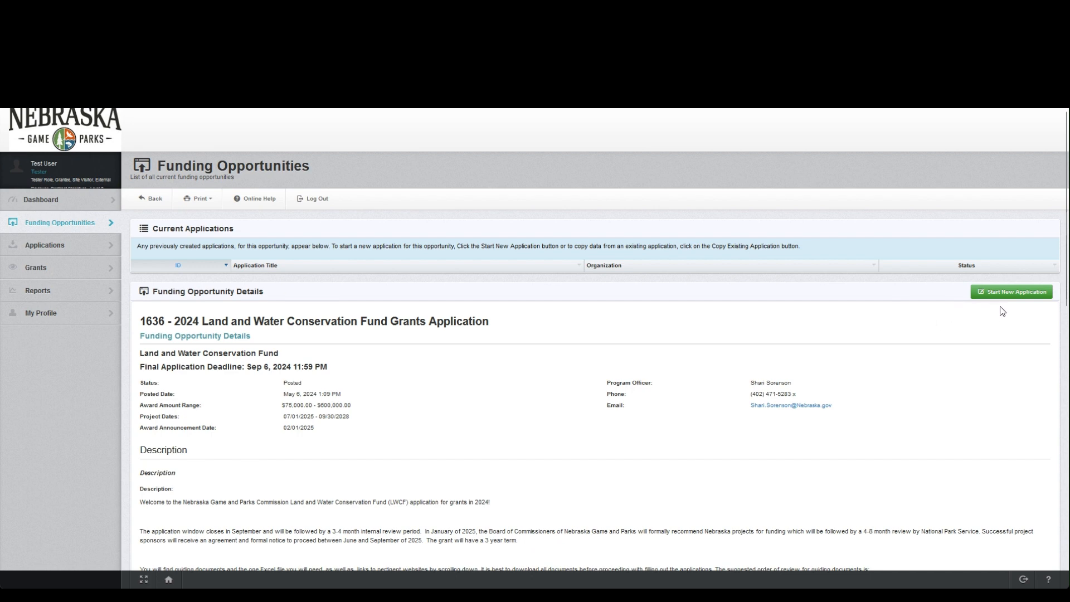
Start a new application titled "Playground in Near Park" and save its initial general information.
left_click(1008, 294)
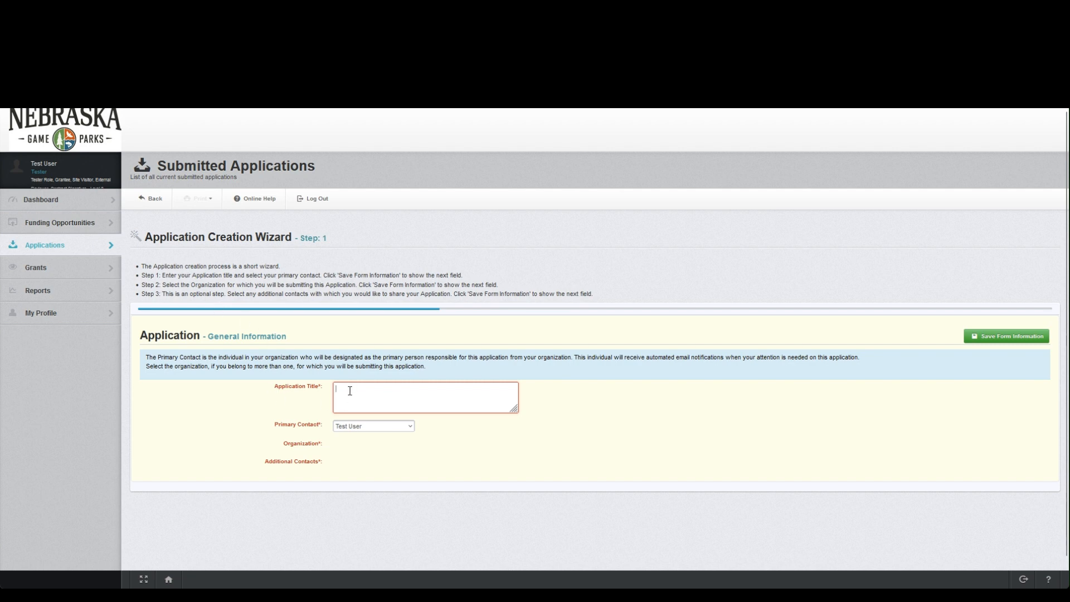
type("Playgroun")
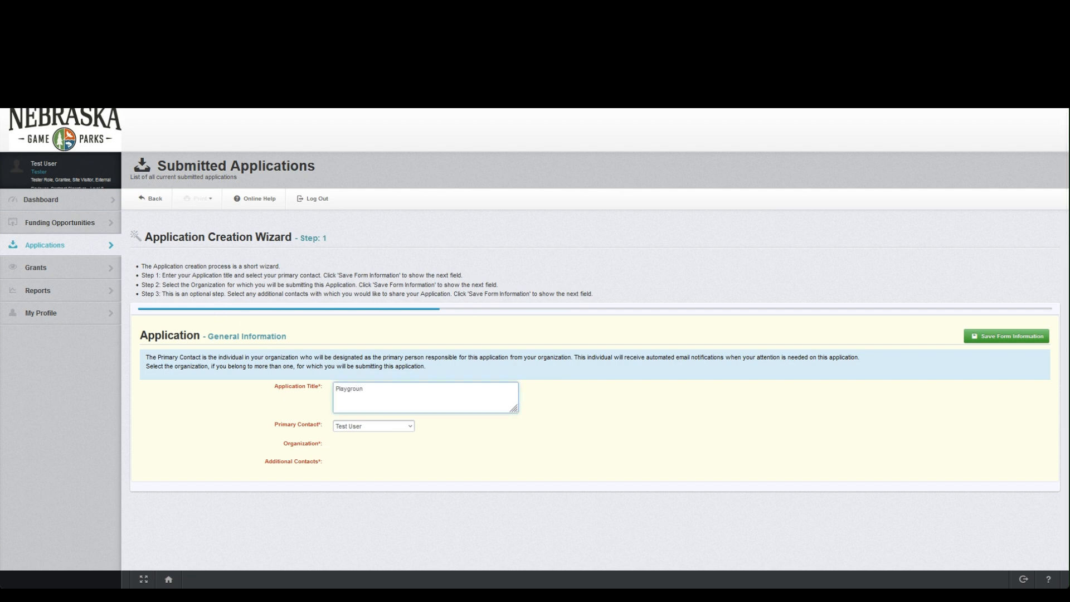
type("d in Near Park")
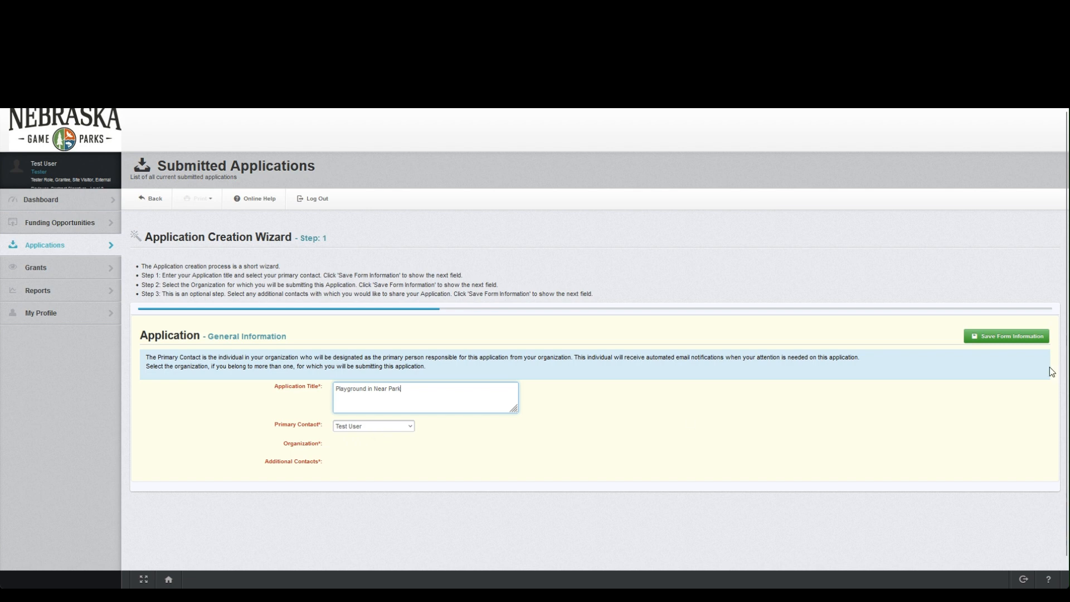
left_click(983, 341)
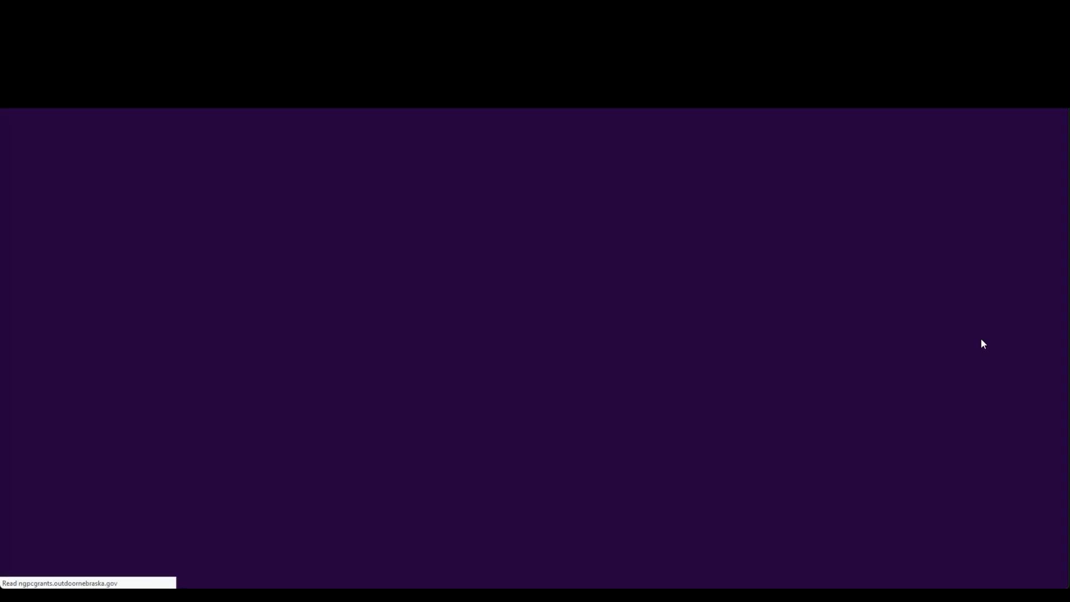
Set the application's organization to Nebraska Game and Parks Commission and save the form information.
scroll(583, 491, "down", 1)
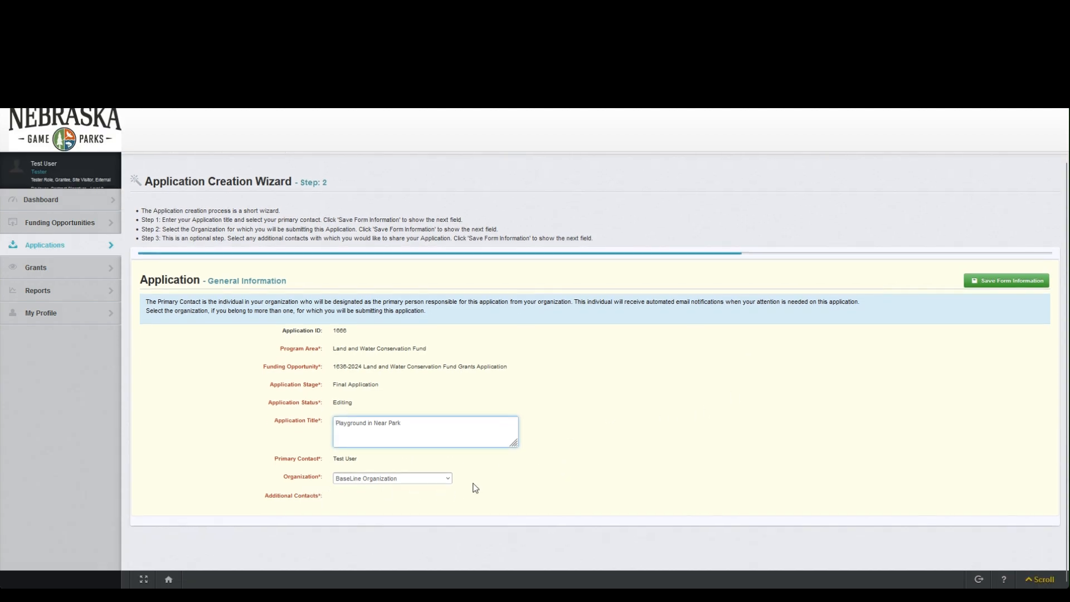
left_click(448, 485)
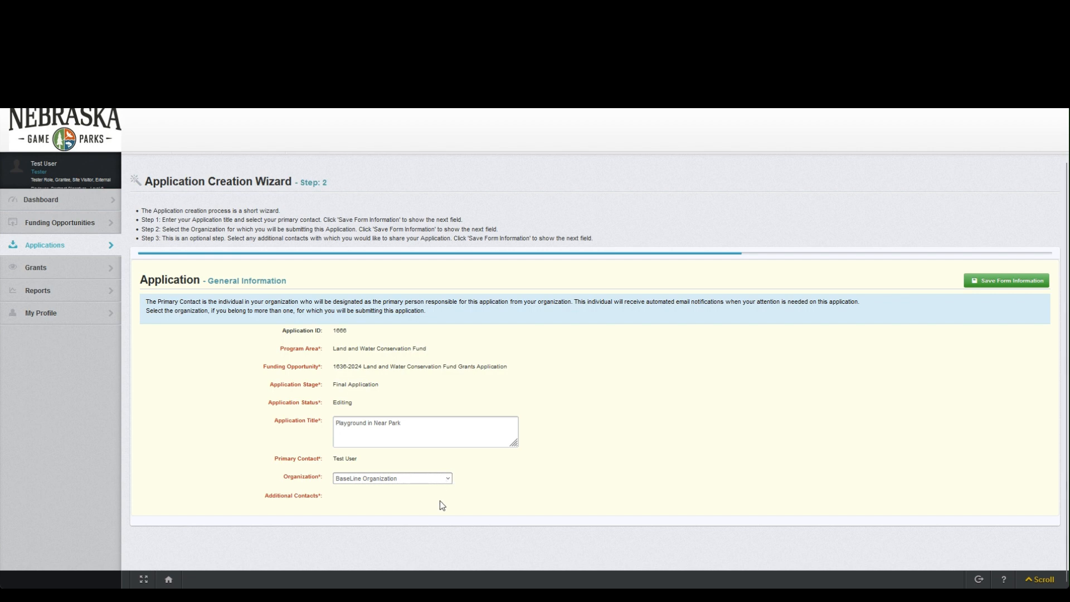
key("Down")
left_click(1007, 281)
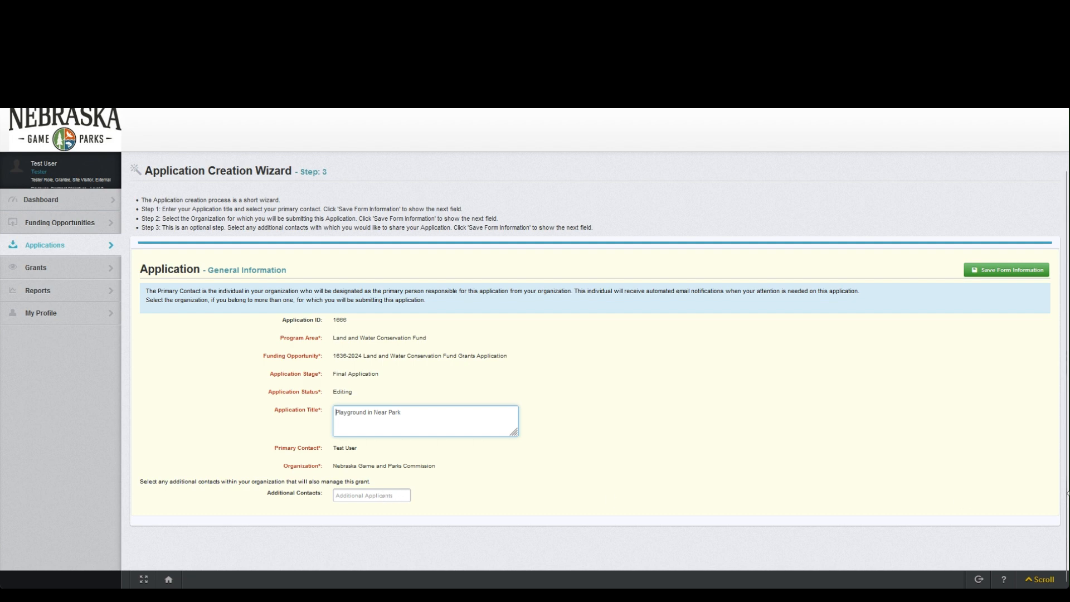
Choose the blank entry for additional contacts and save the form information to finish creating the application.
left_click(390, 494)
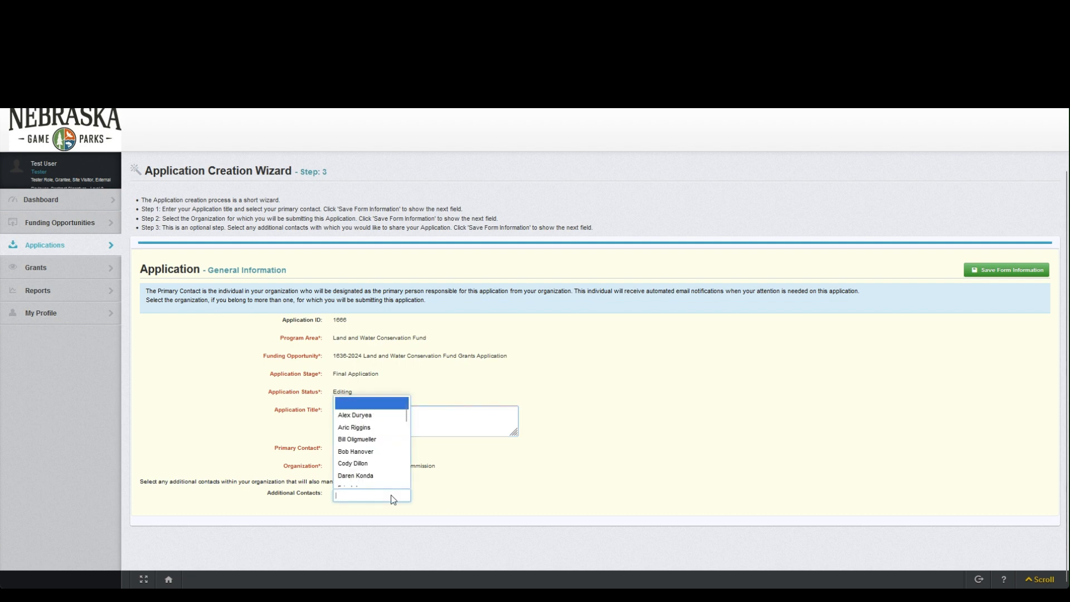
left_click(373, 403)
left_click(984, 273)
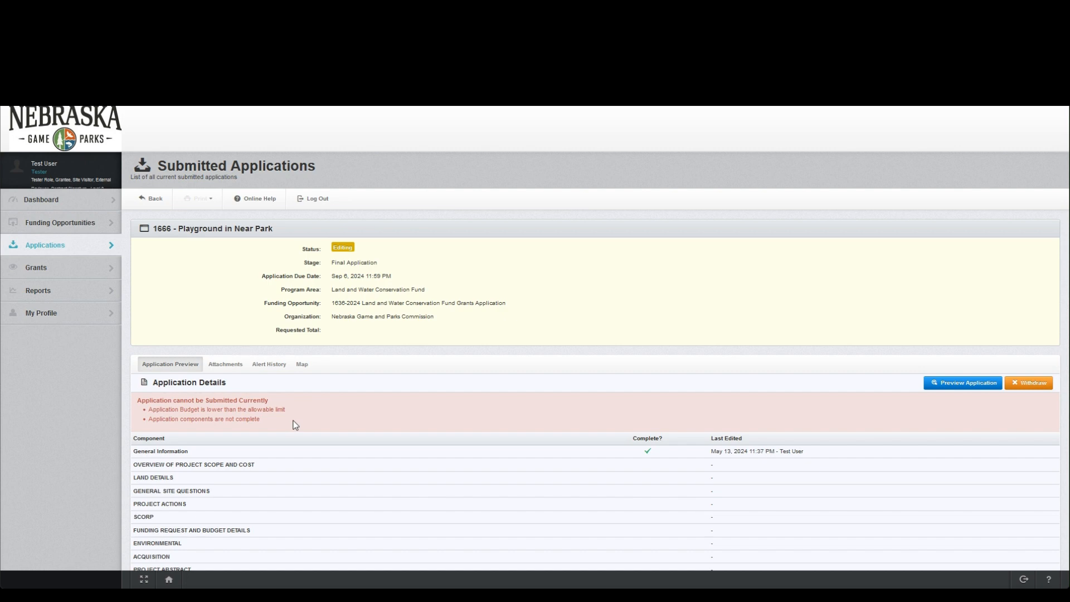
In the Overview of Project Scope and Cost component, enter "Playground" as the project scope, choose Development as the project type, and save.
scroll(310, 476, "down", 1)
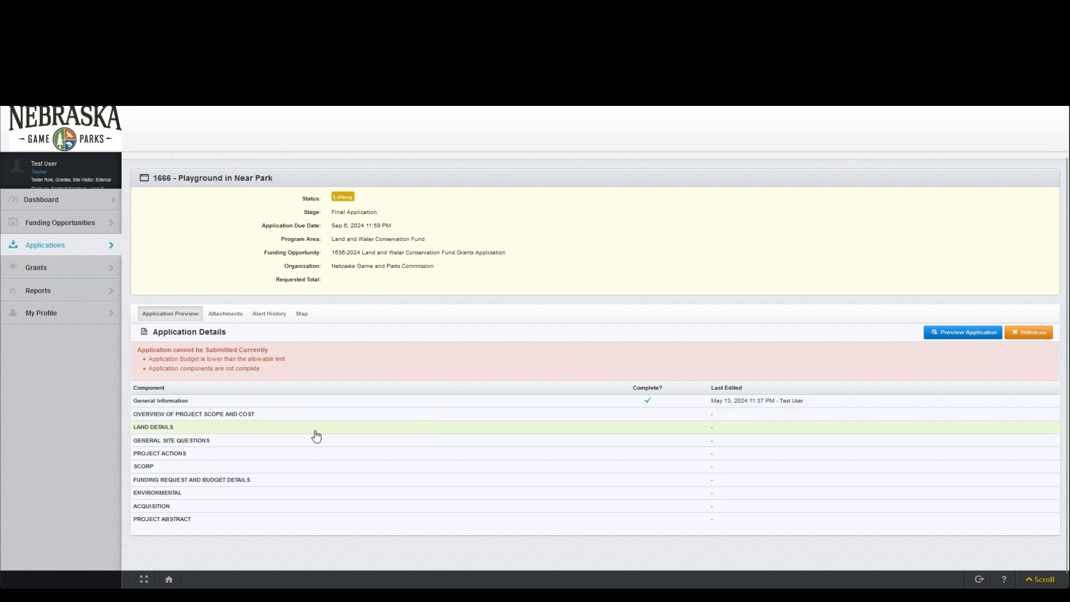
left_click(234, 415)
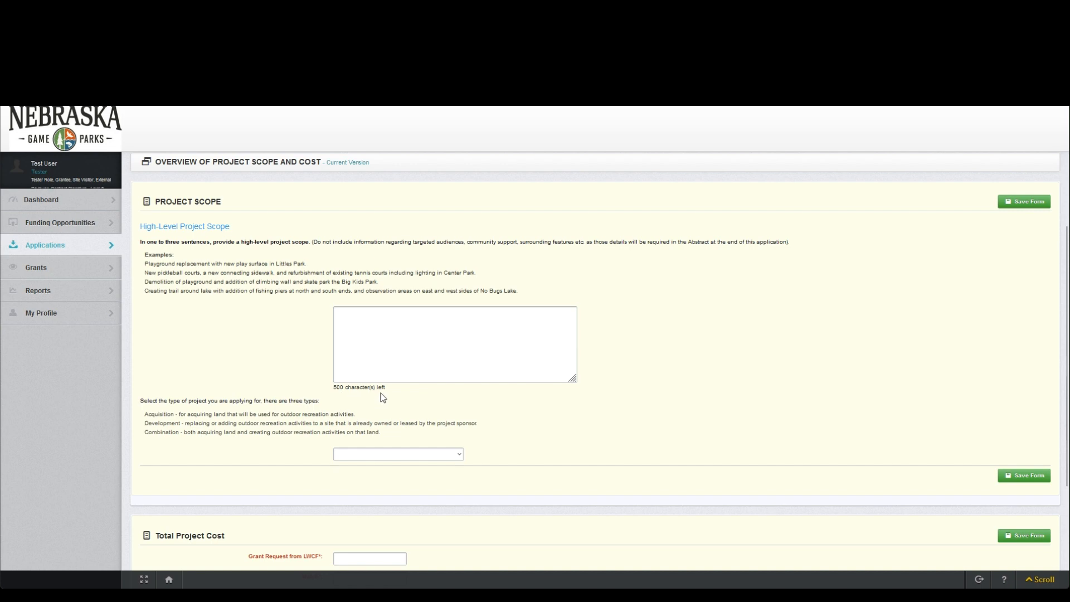
left_click(346, 322)
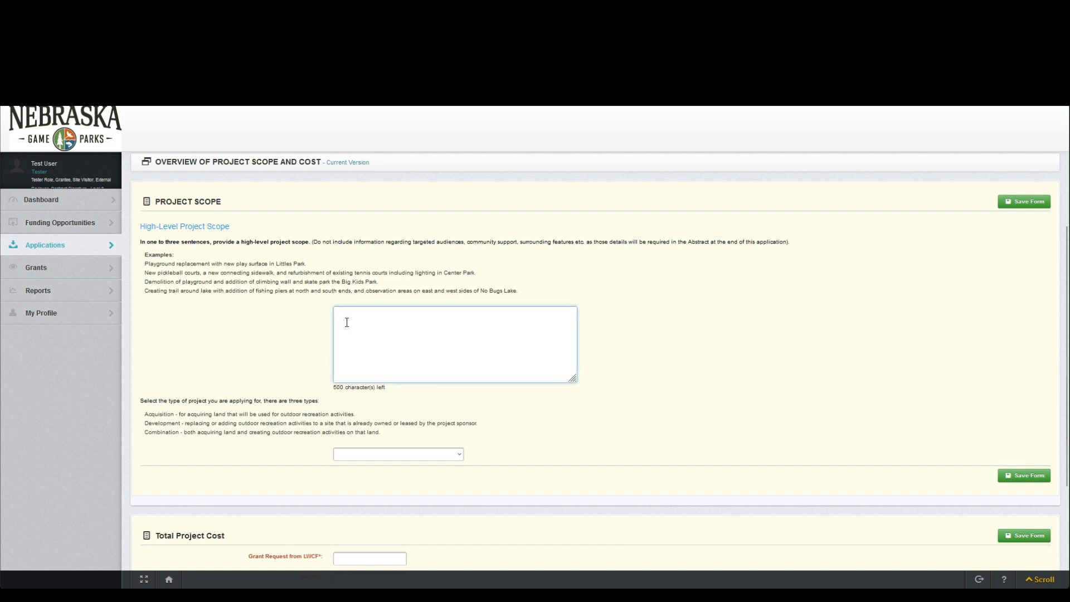
type("Playground")
scroll(789, 389, "down", 1)
left_click(460, 406)
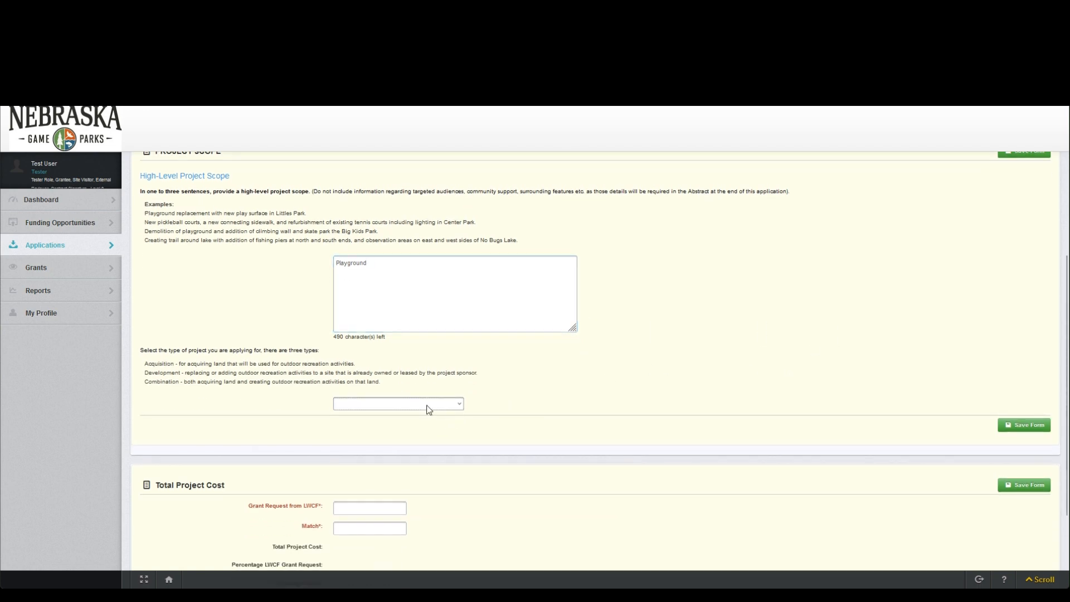
left_click(375, 449)
left_click(1025, 426)
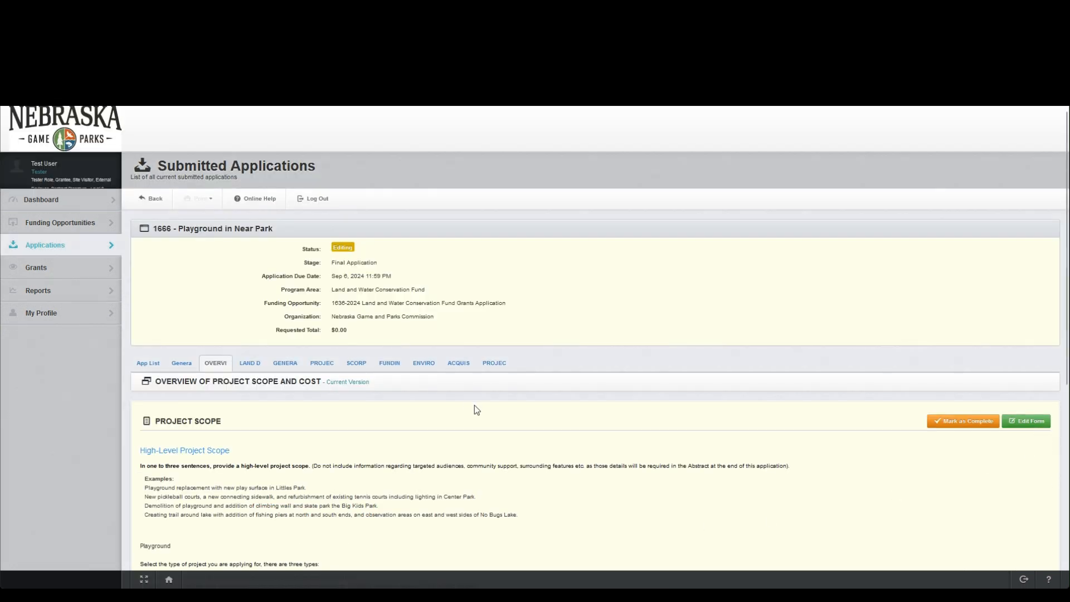
Set the Total Project Cost form's LWCF grant request to $100,000 and its match to $100,000, and save the form.
scroll(923, 449, "down", 3)
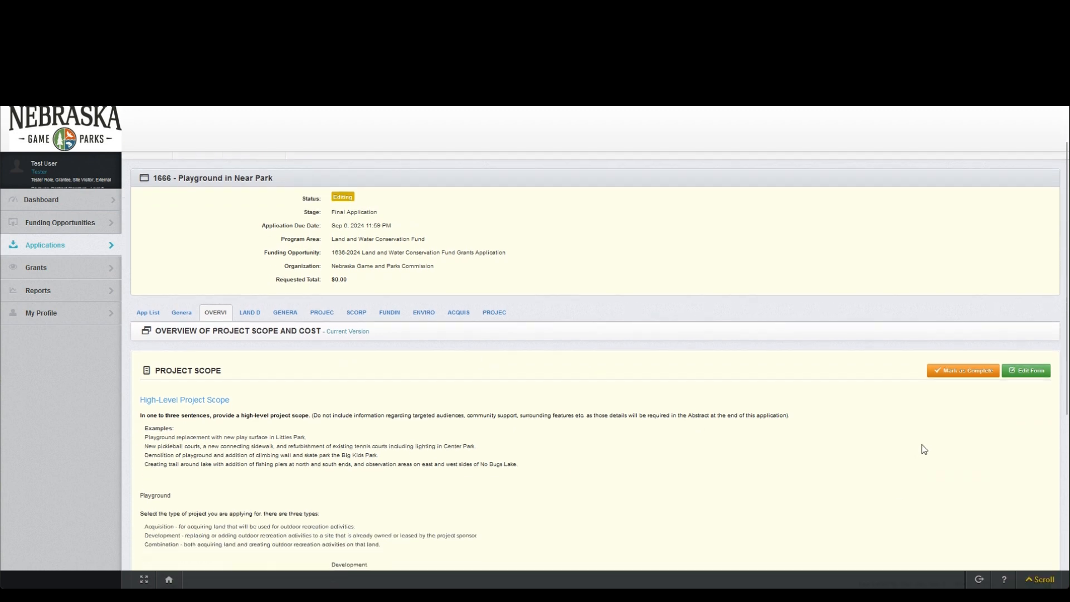
scroll(548, 429, "down", 3)
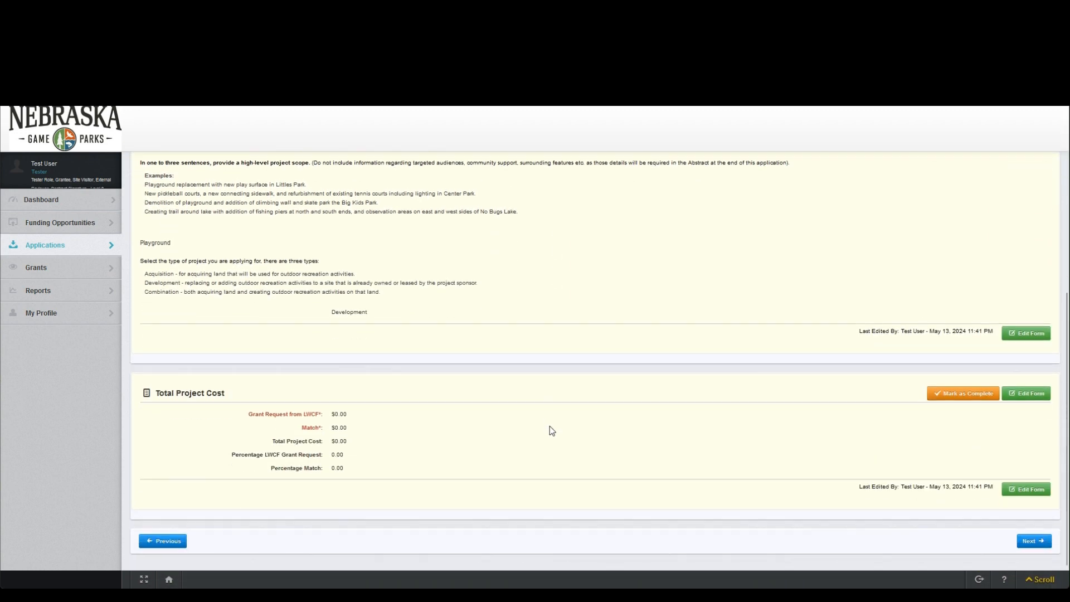
scroll(544, 385, "down", 1)
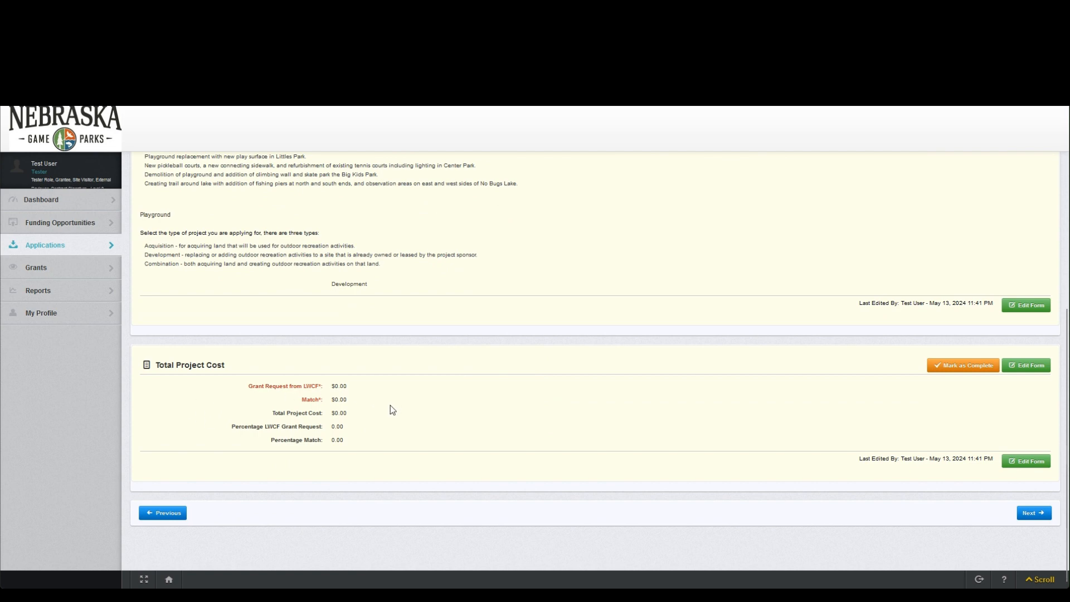
left_click(1032, 368)
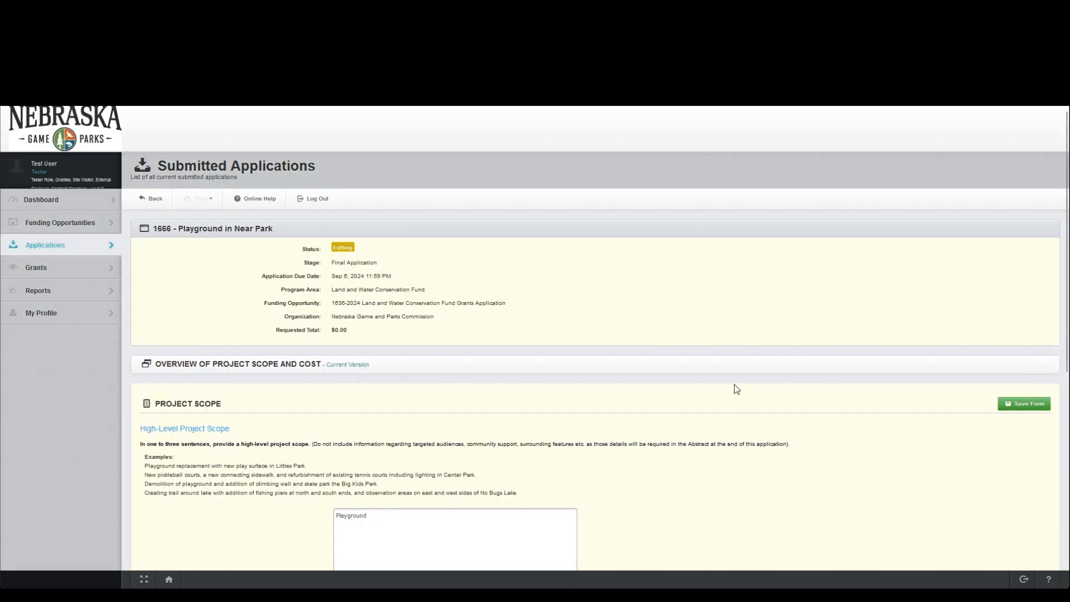
scroll(736, 399, "down", 2)
scroll(737, 401, "down", 5)
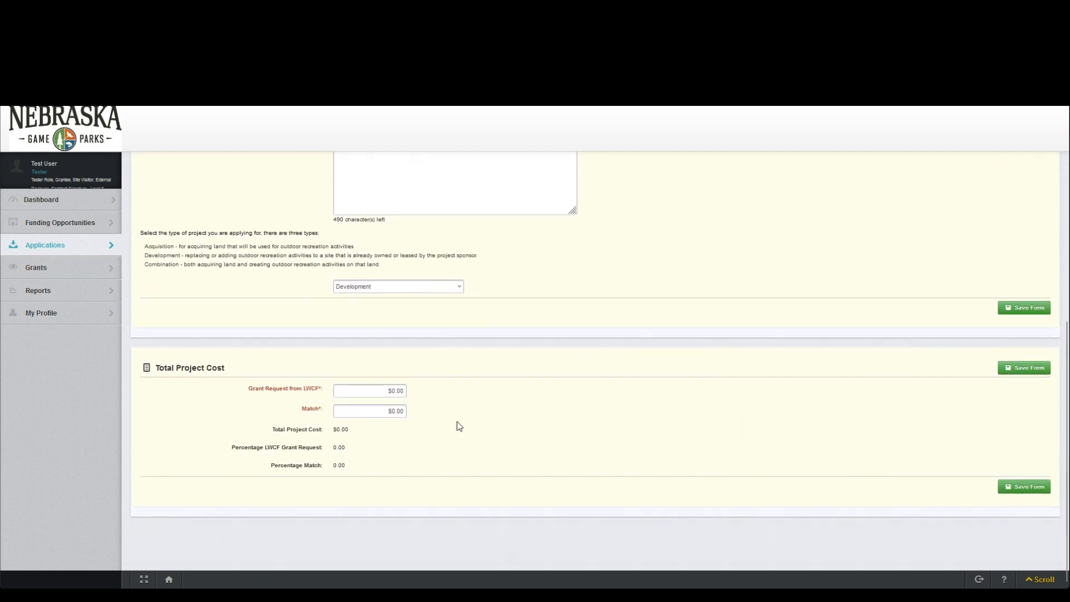
left_click(392, 392)
type("10000")
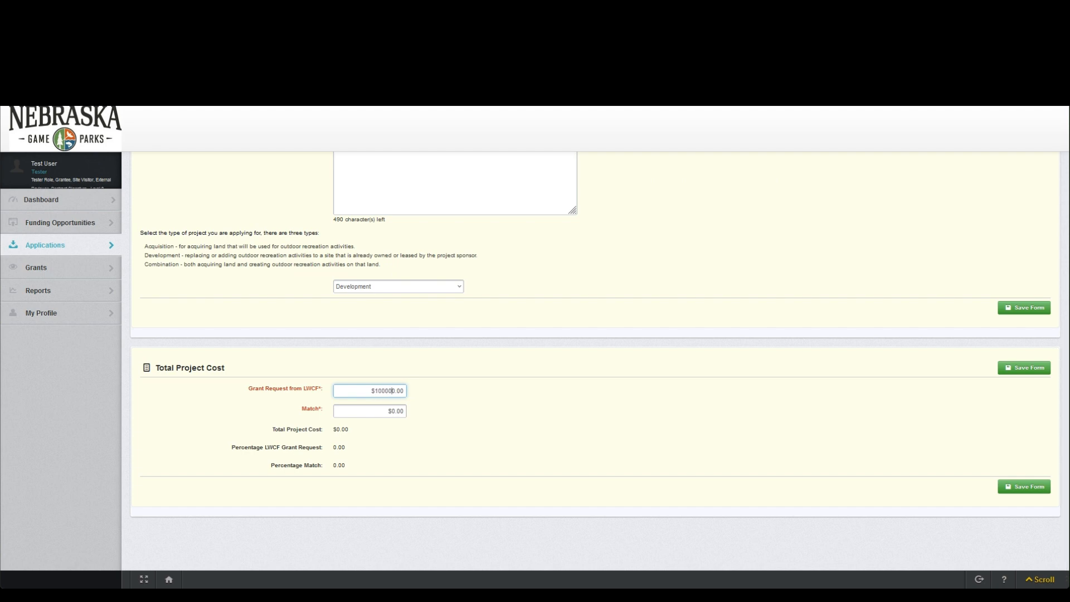
left_click(397, 412)
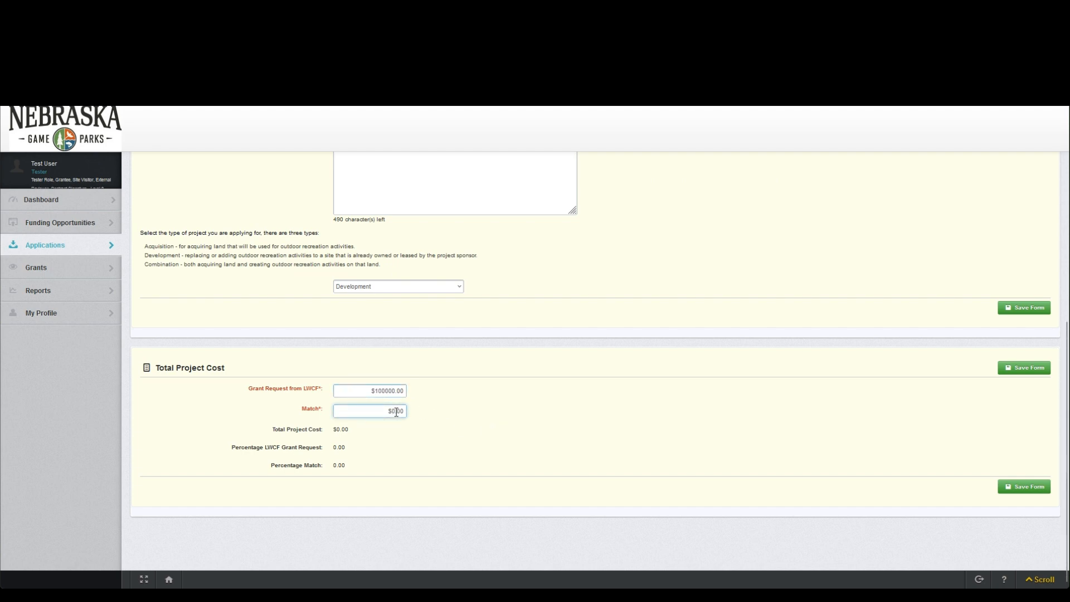
type("10000")
left_click(1022, 369)
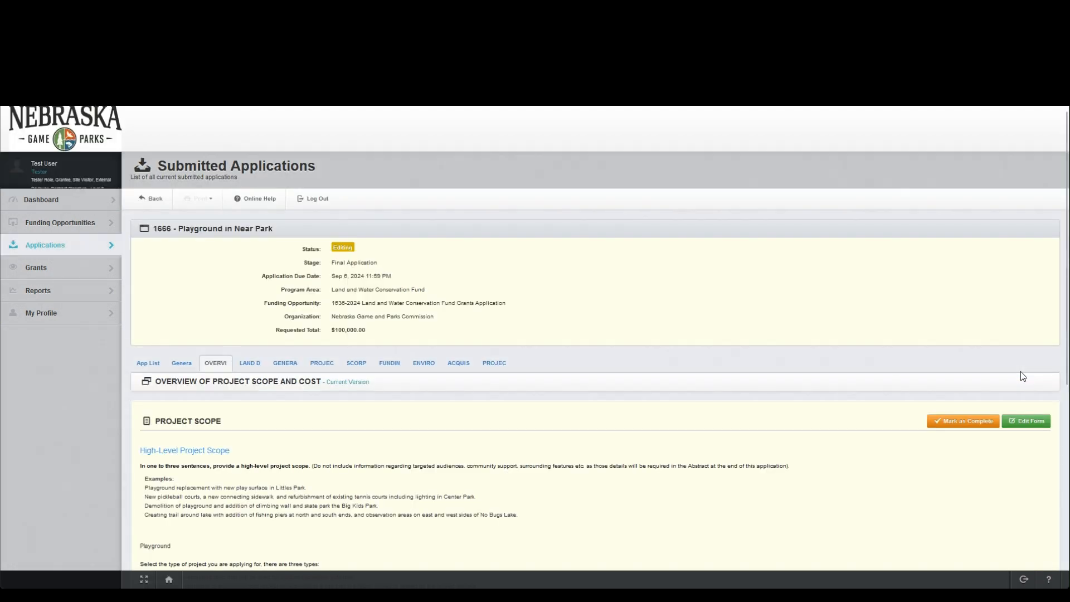
Mark the Overview of Project Scope and Cost component as complete and check its status in the application's component list.
scroll(655, 429, "down", 3)
scroll(655, 421, "down", 3)
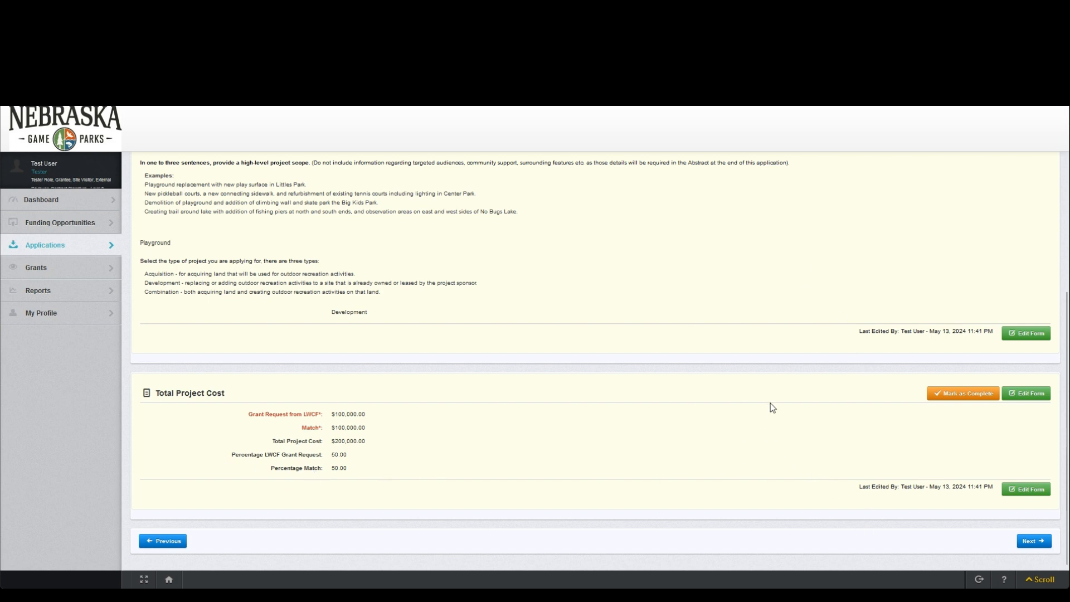
left_click(959, 398)
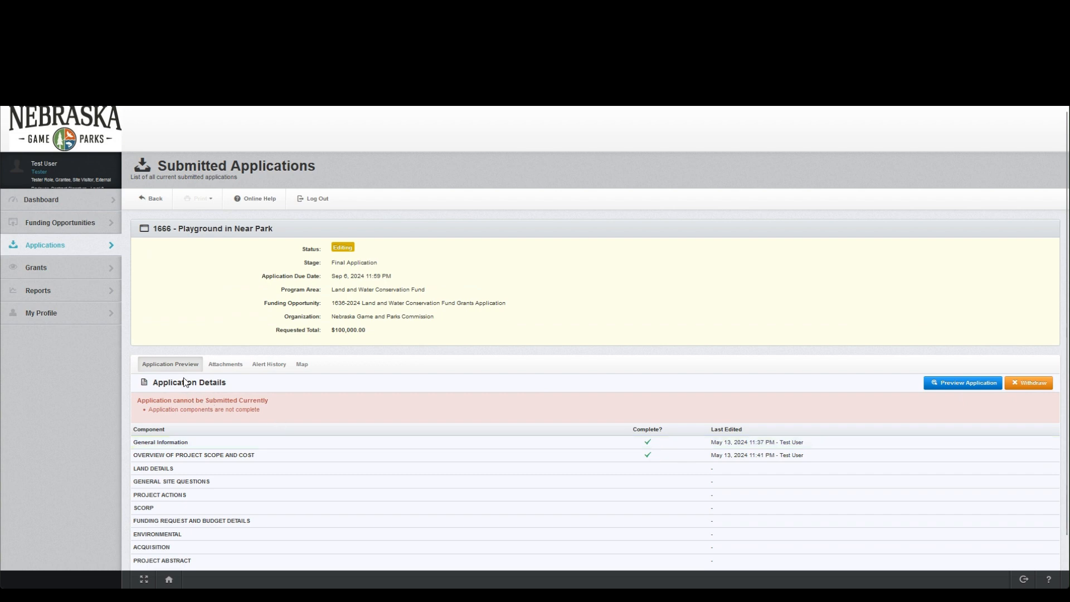
scroll(285, 484, "down", 2)
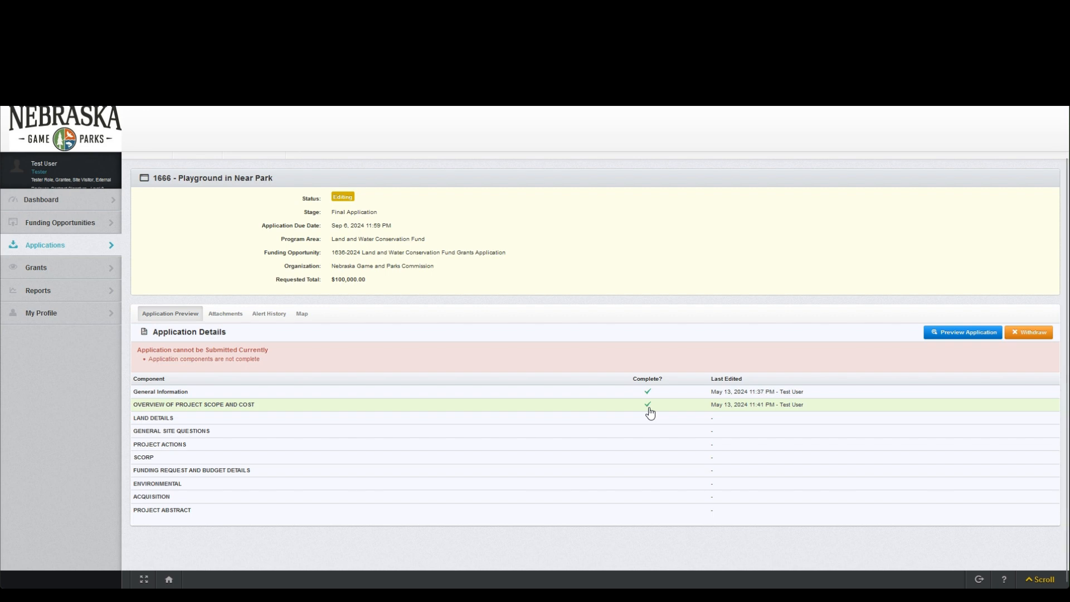
Reopen the Overview of Project Scope and Cost component, set the LWCF grant request and the match to $120,000 each, and save the form.
left_click(236, 411)
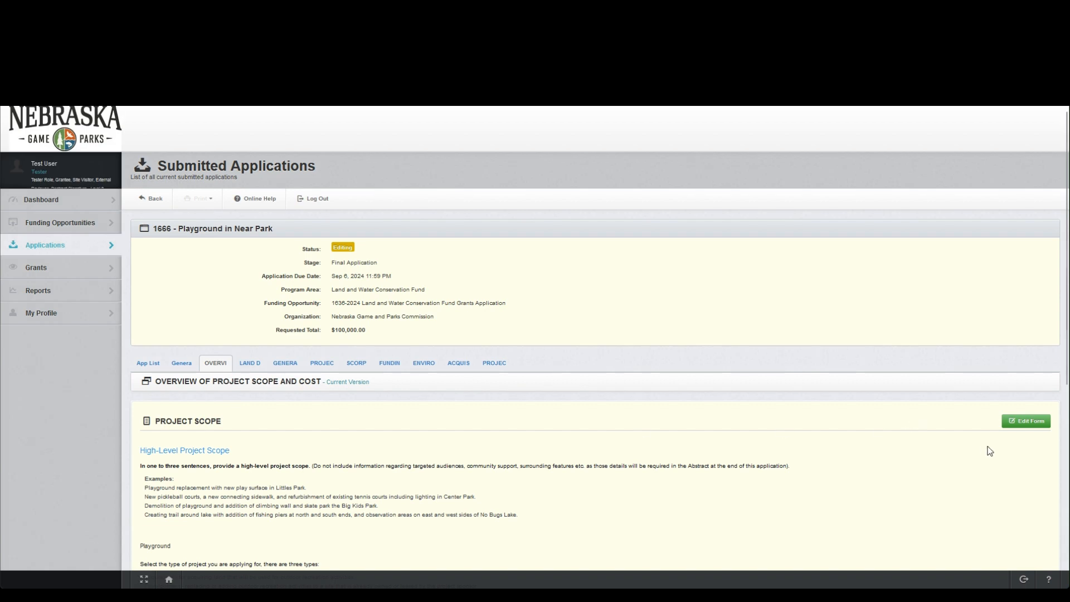
scroll(990, 451, "down", 5)
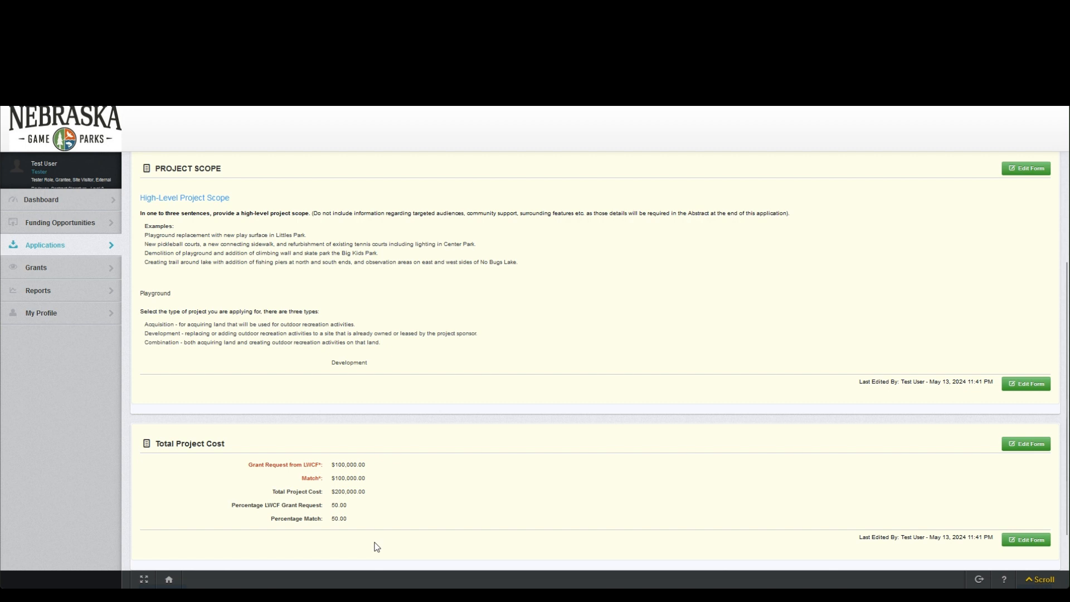
left_click(1032, 445)
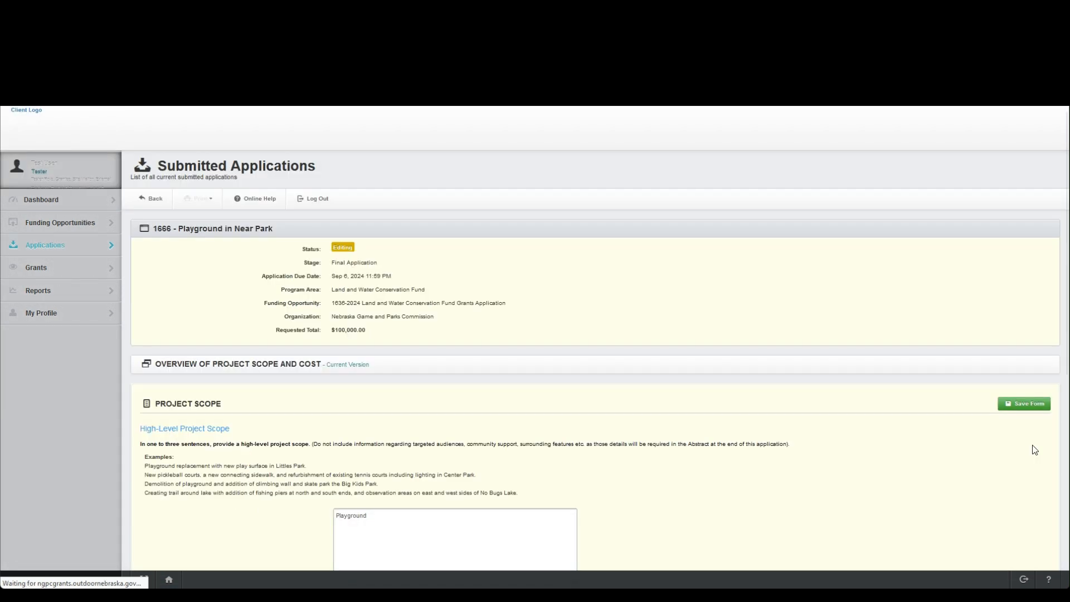
scroll(485, 420, "down", 6)
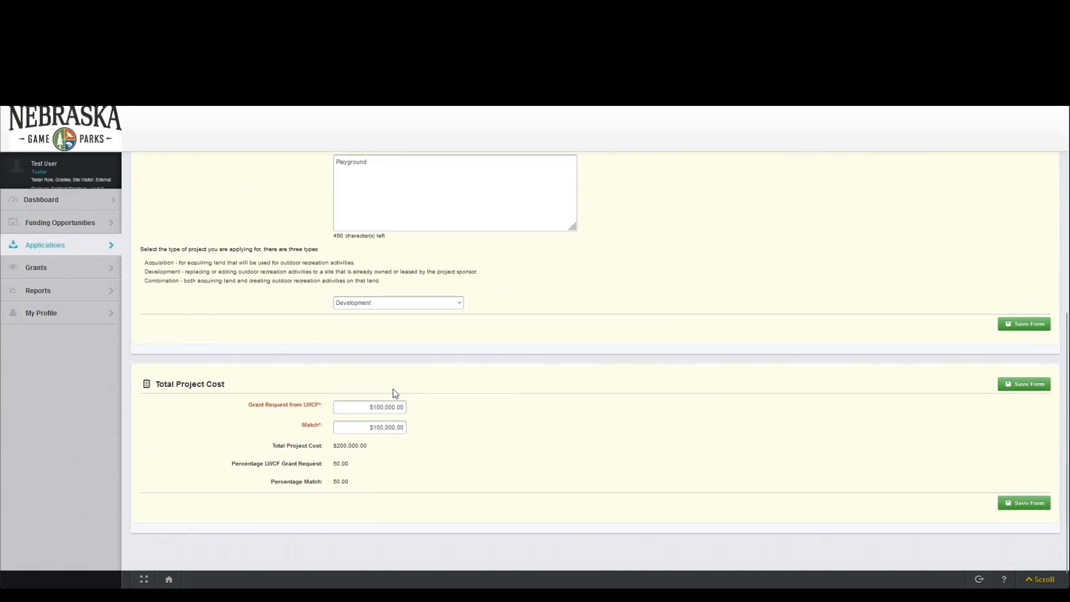
left_click(377, 409)
key("Delete")
type("2")
left_click(380, 431)
key("Delete")
type("2")
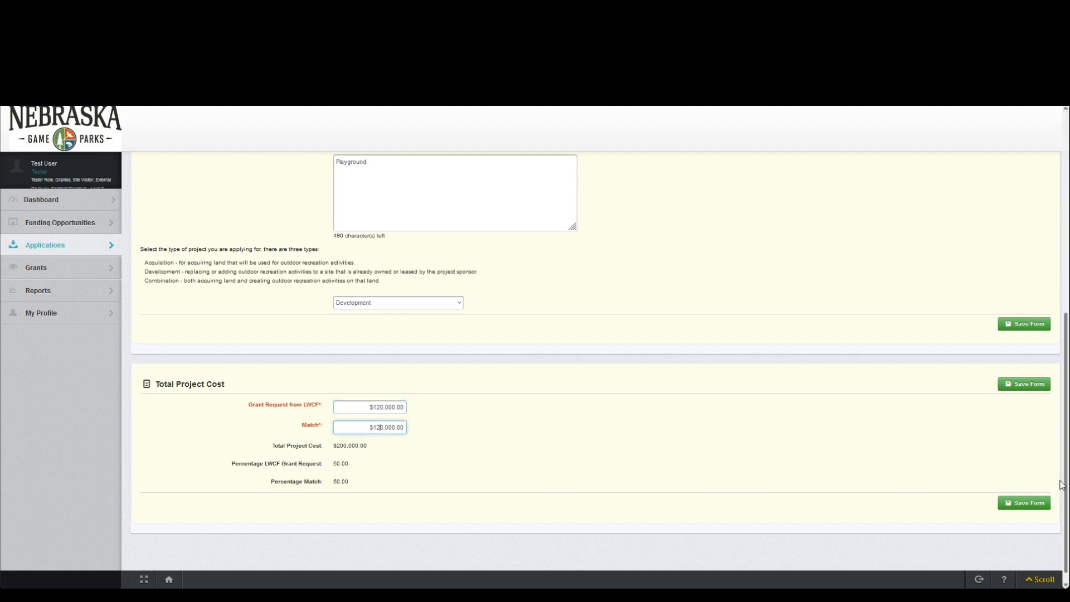
left_click(1031, 507)
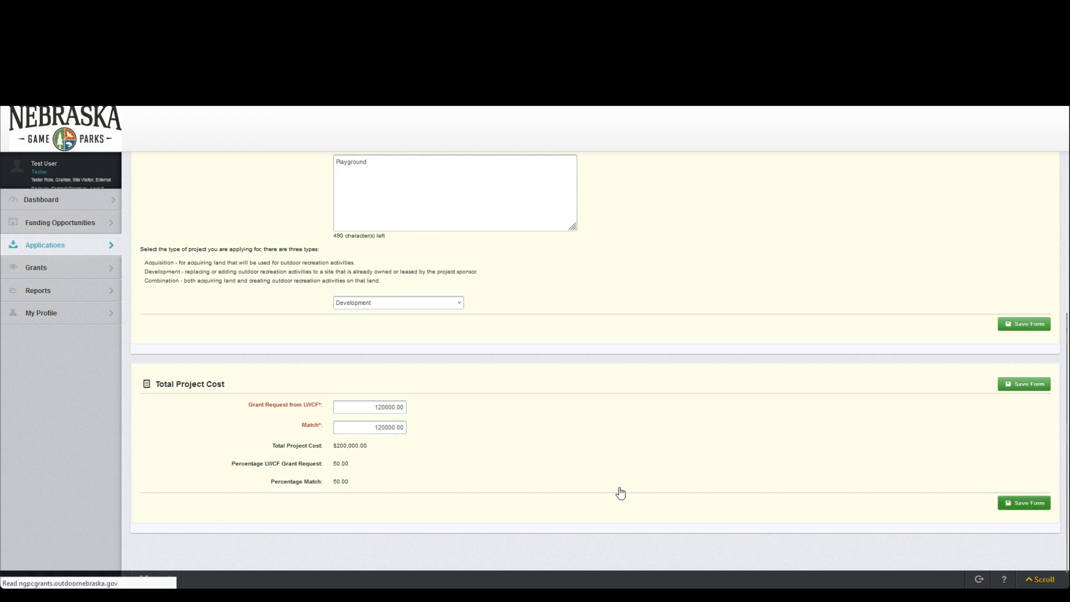
scroll(424, 452, "down", 6)
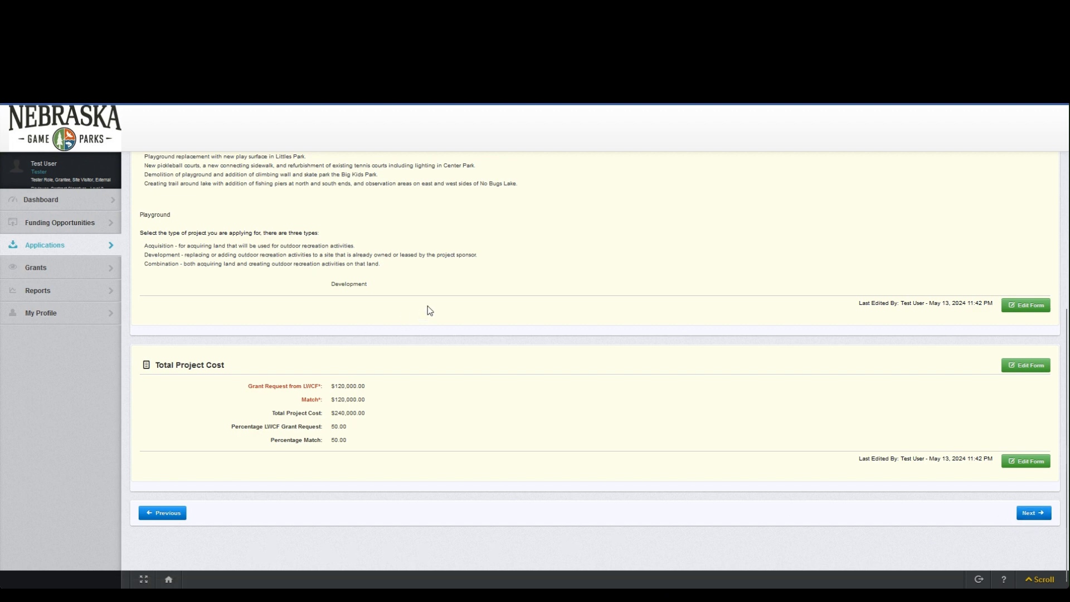
Open the Land Details component and start a new row in the Park/Recreation Area Site Facts list.
scroll(430, 308, "up", 2)
scroll(429, 308, "up", 3)
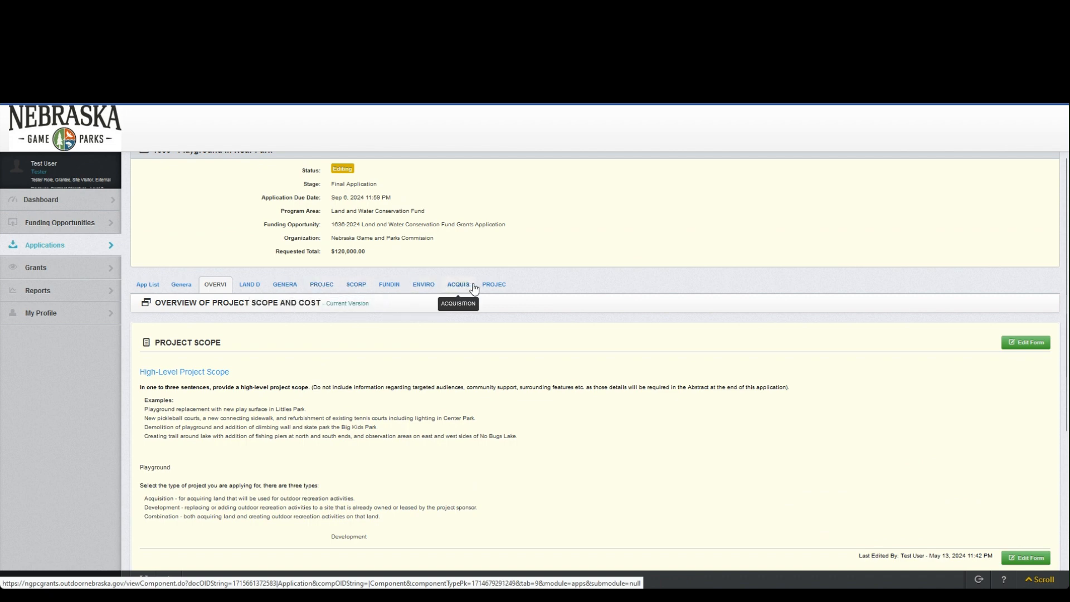
scroll(282, 419, "up", 2)
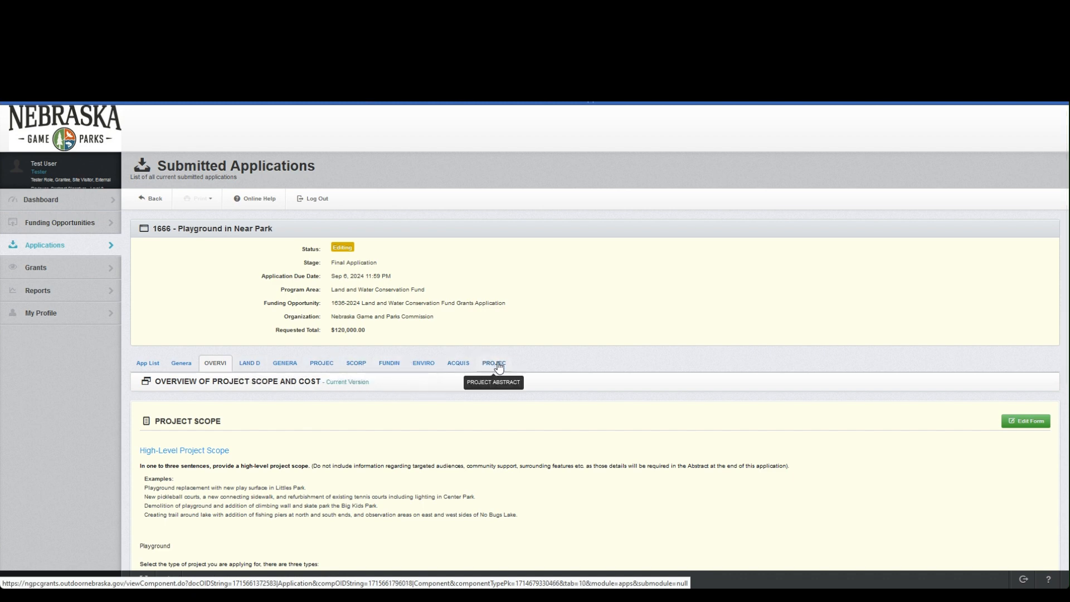
left_click(250, 368)
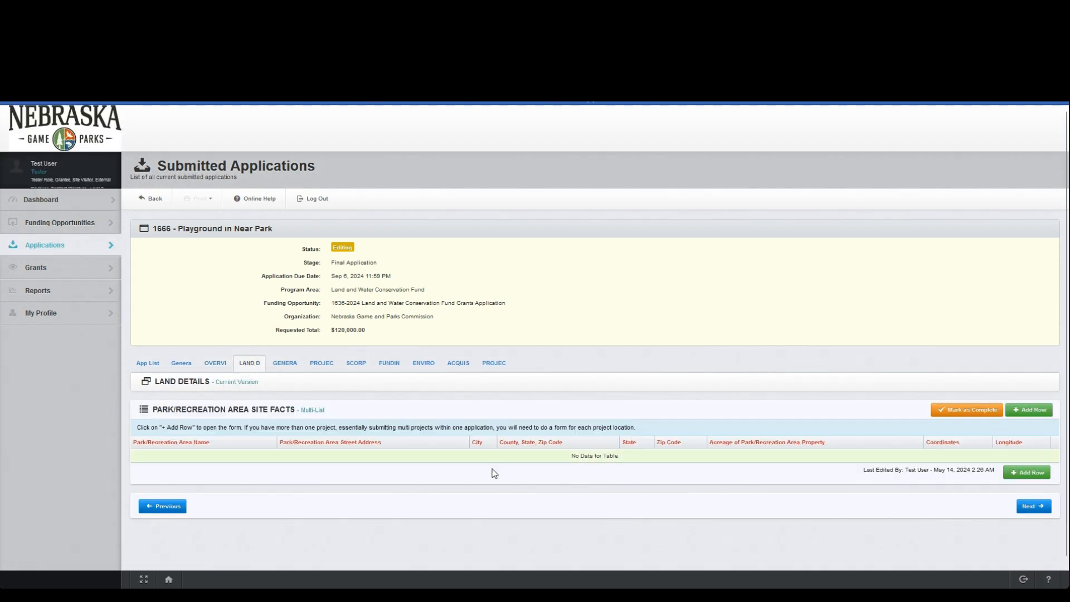
left_click(1028, 412)
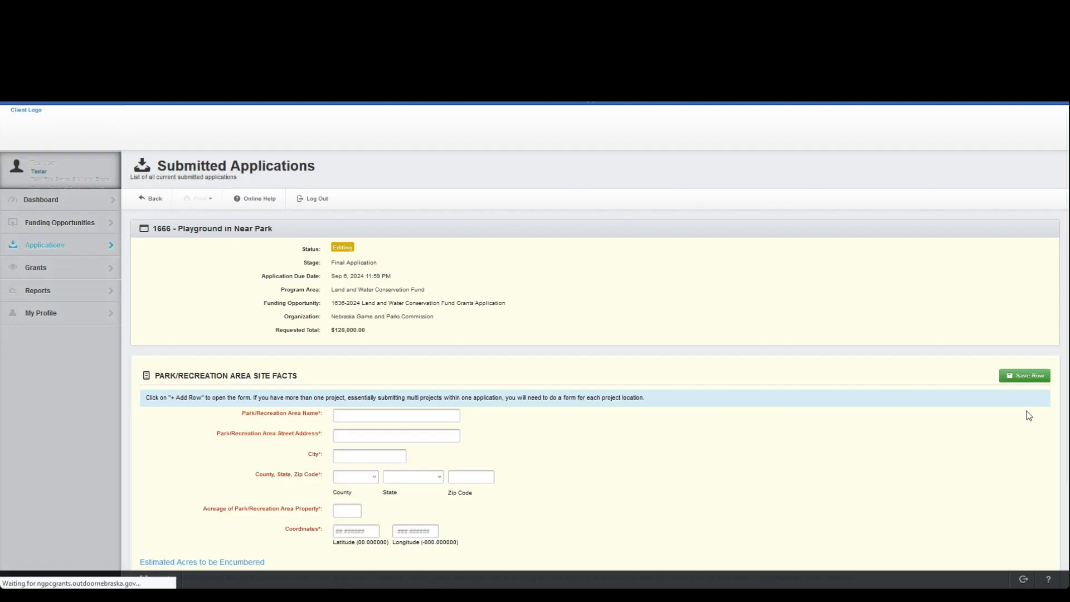
scroll(725, 443, "down", 2)
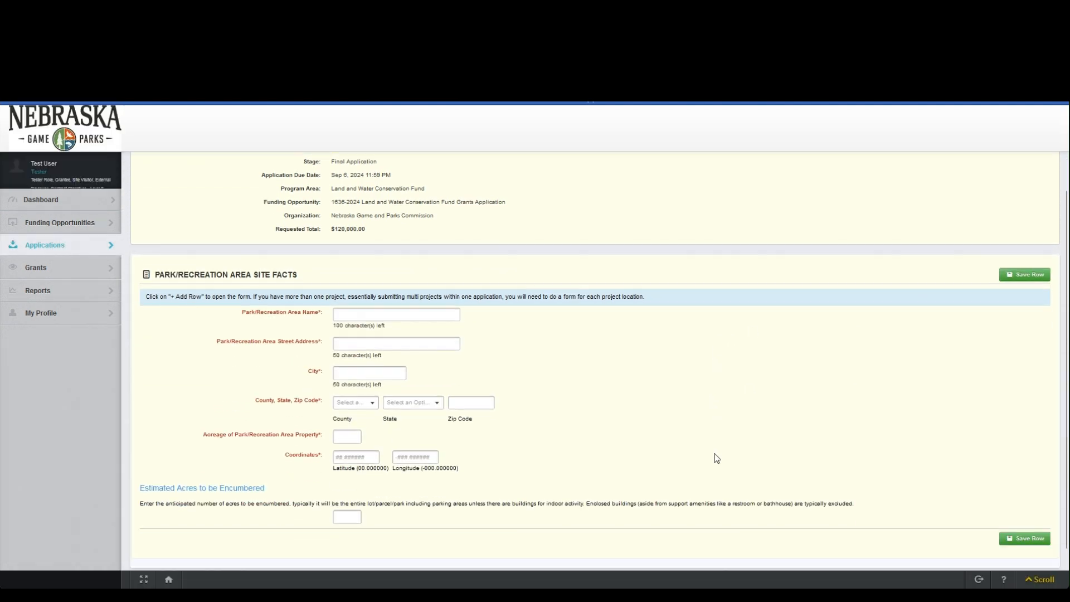
Fill in Near Park's address with county Adams, state Nebraska, acreage 6.5, coordinates 12.123412 and -123.123123, and 6.0 encumbered acres, and save the row.
left_click(345, 316)
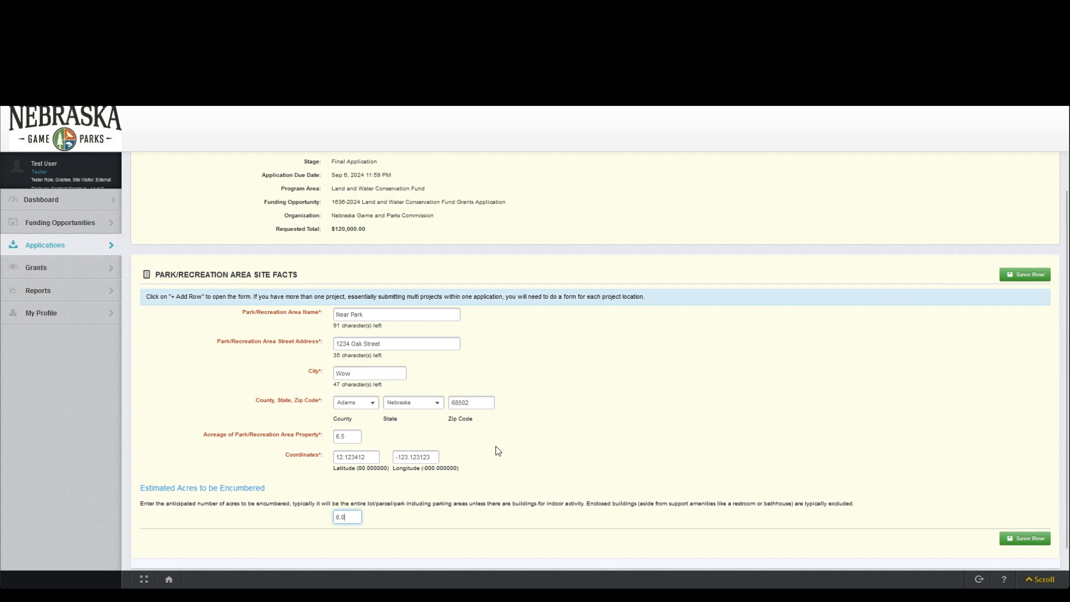
left_click(432, 410)
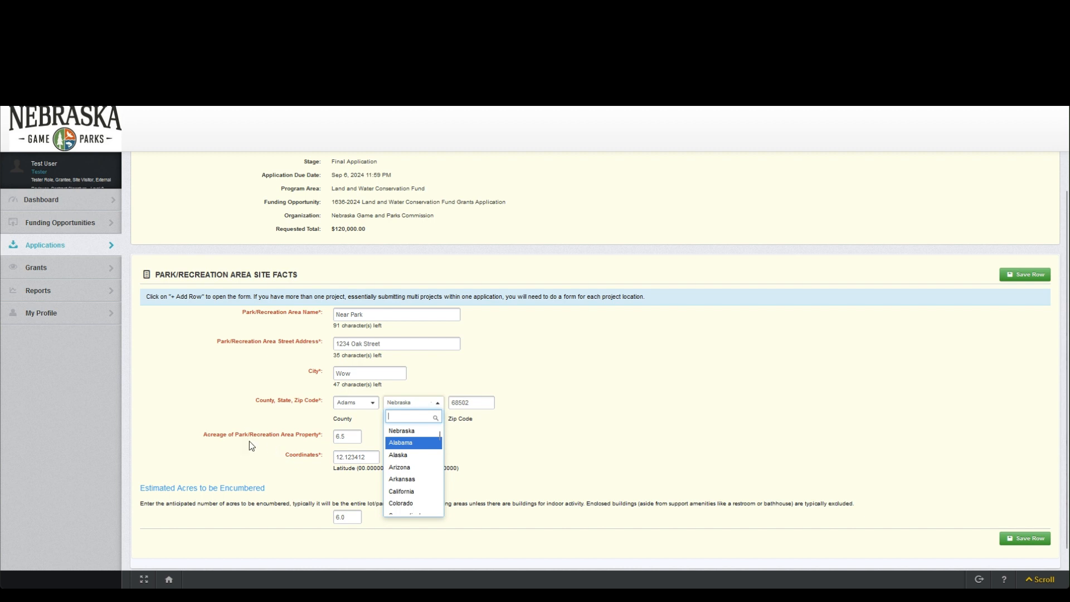
left_click(352, 438)
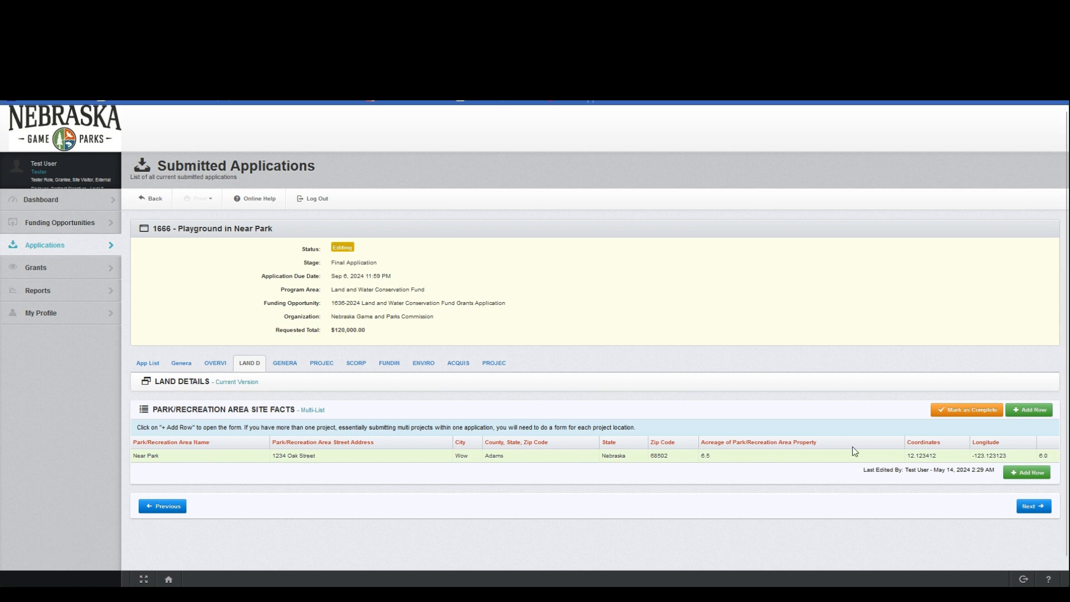
Add a second Park/Recreation Area Site Facts row with "Big Park" as the area name, and save it.
left_click(1037, 416)
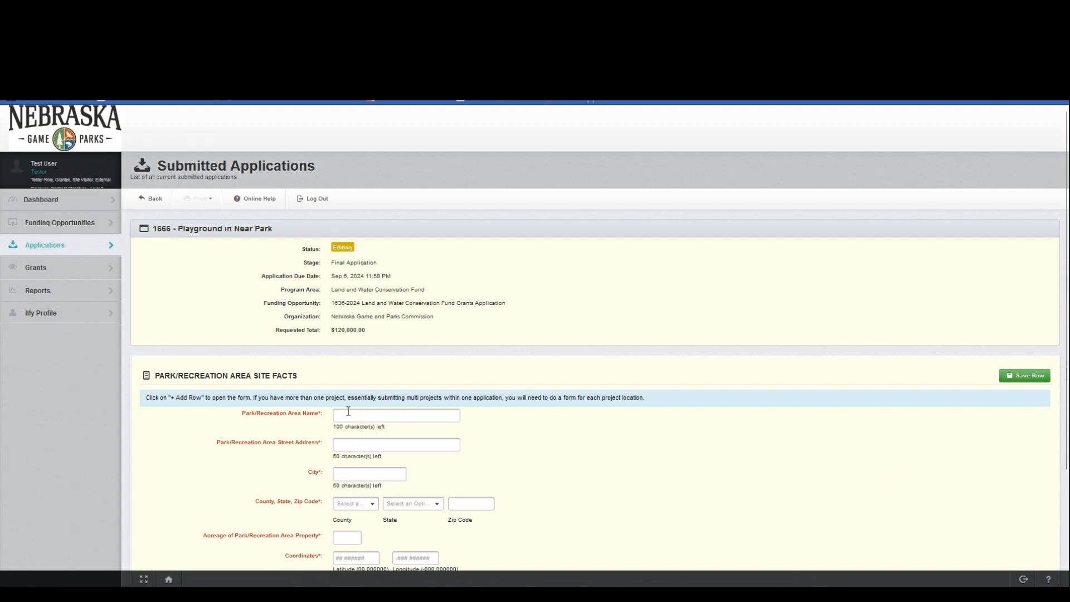
left_click(348, 412)
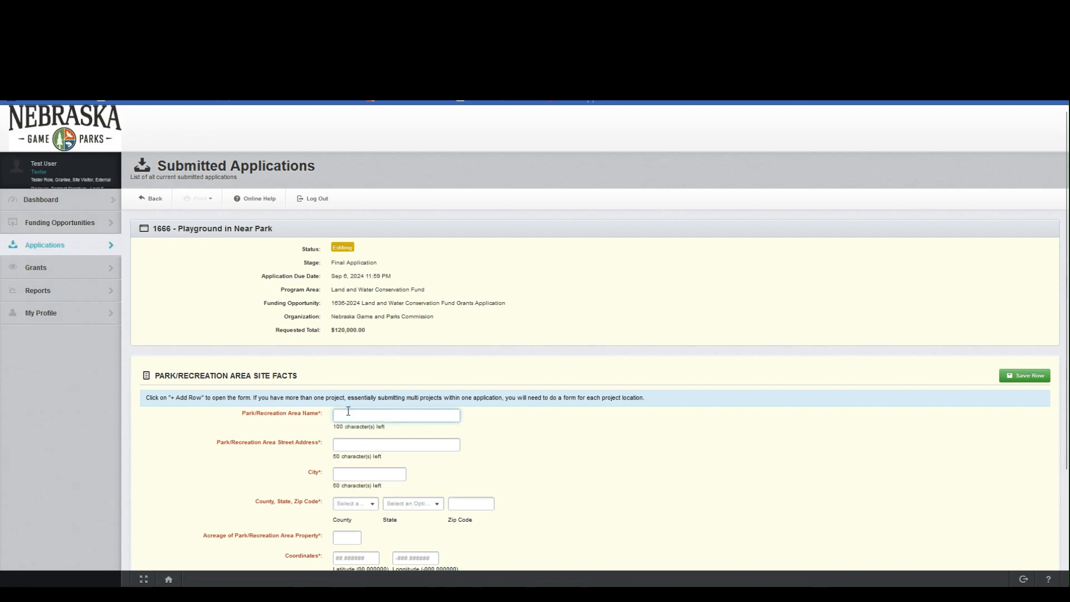
type("Big")
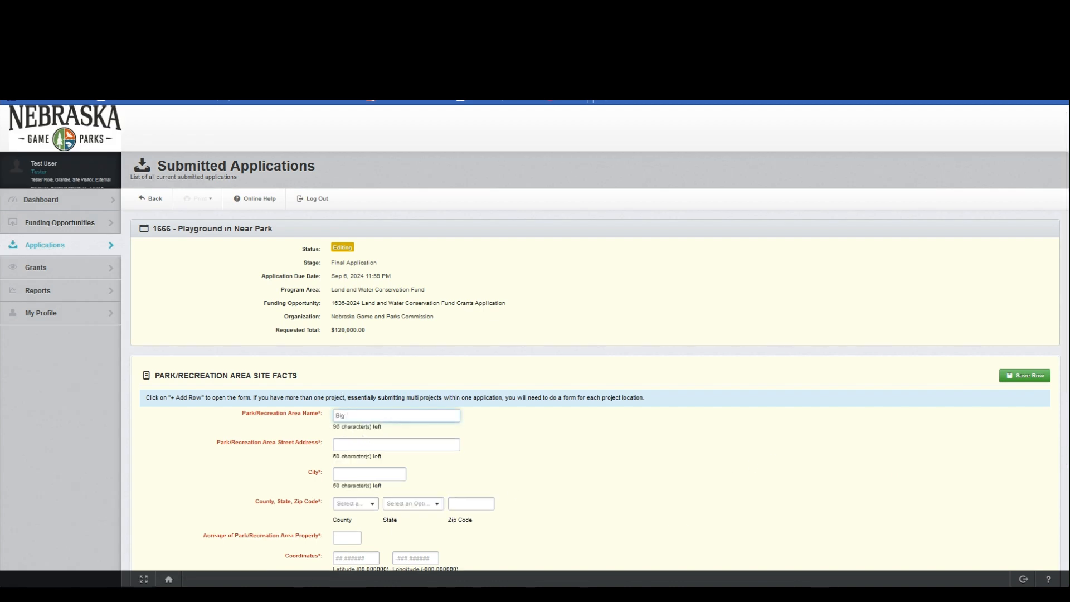
type(" Park")
left_click(1026, 376)
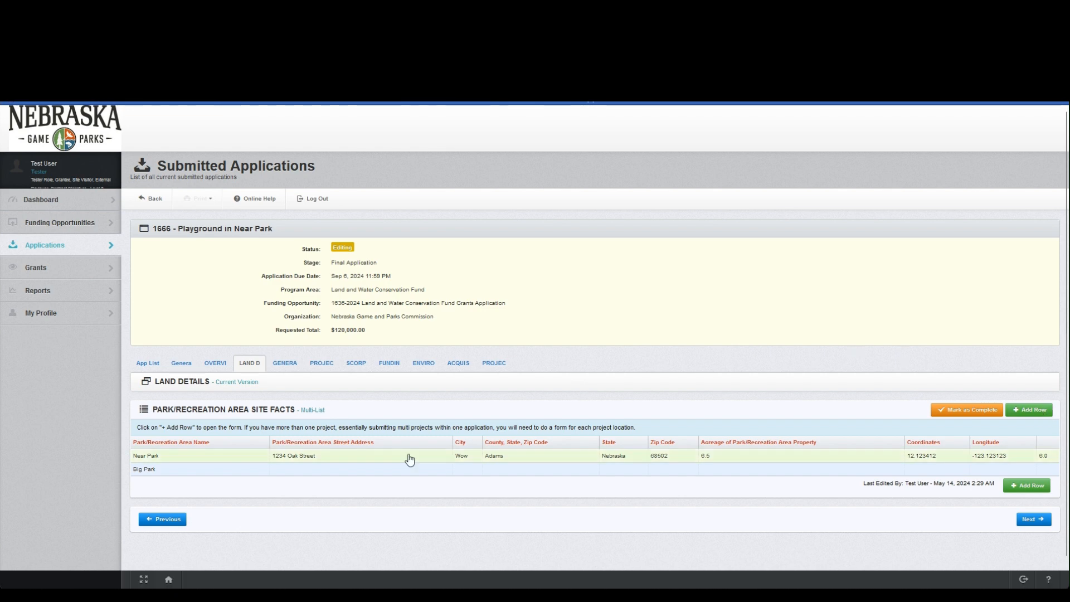
Look at the Project Abstract component's form list and move on from Land Details to the General Site Questions component.
left_click(491, 363)
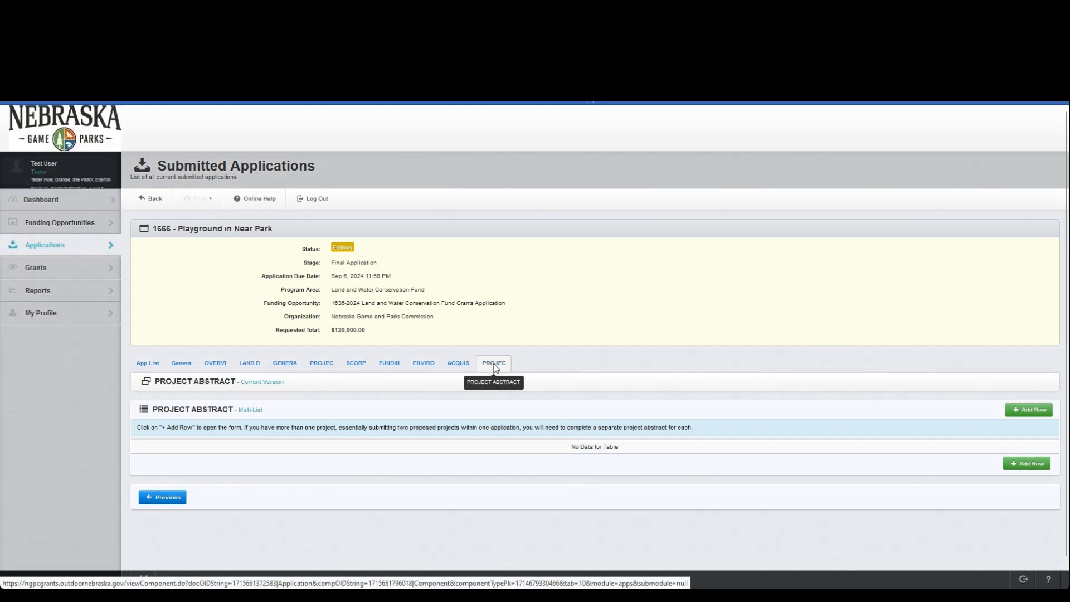
left_click(1030, 411)
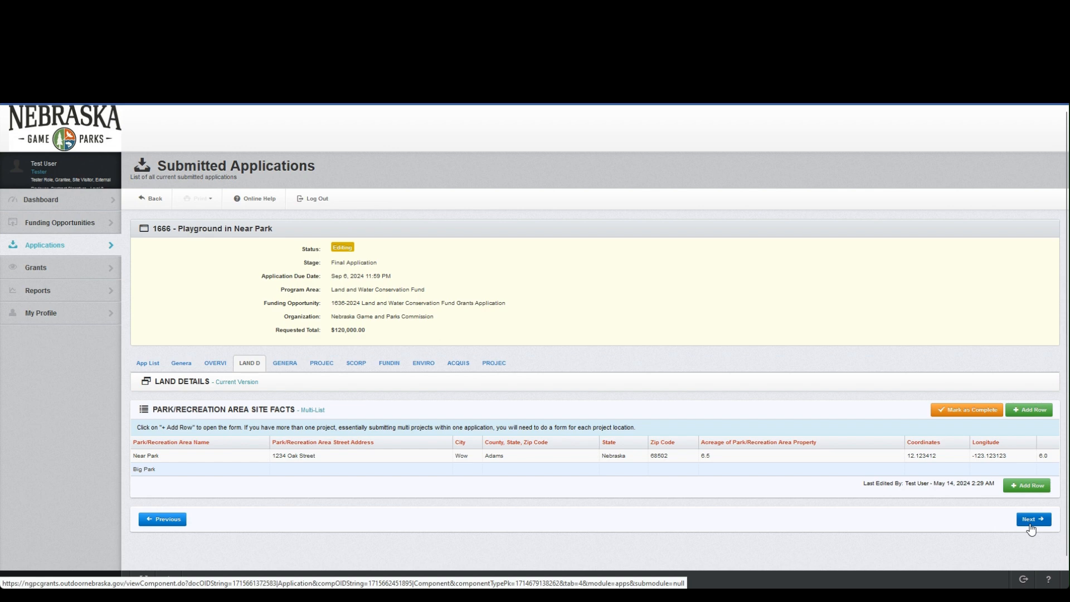
left_click(1032, 519)
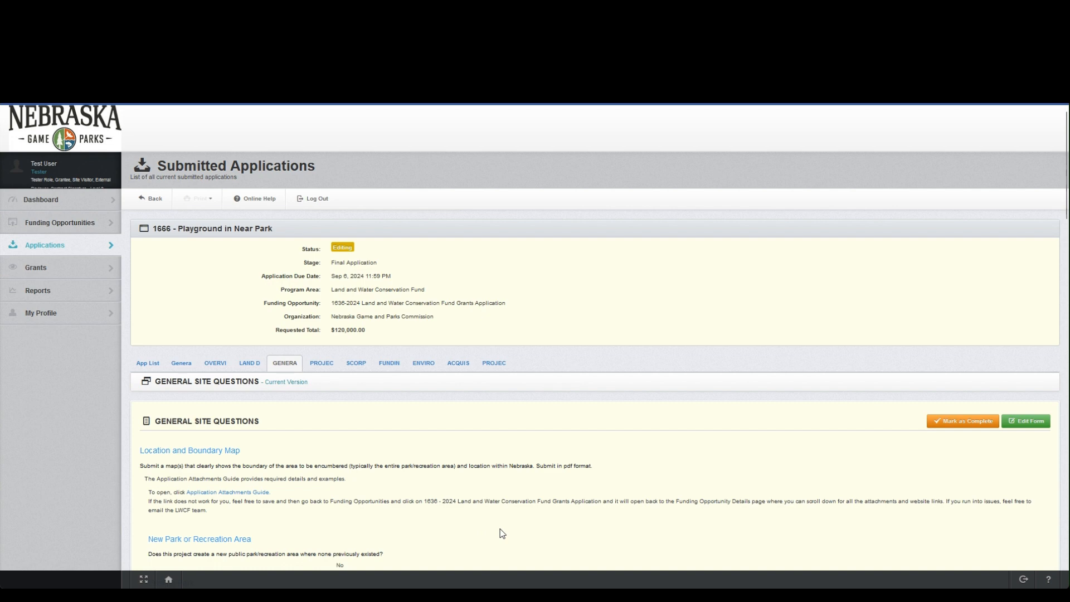
Edit the General Site Questions form, answering No to creating a new park area and Yes to previous encumbrance by LWCF.
left_click(1028, 425)
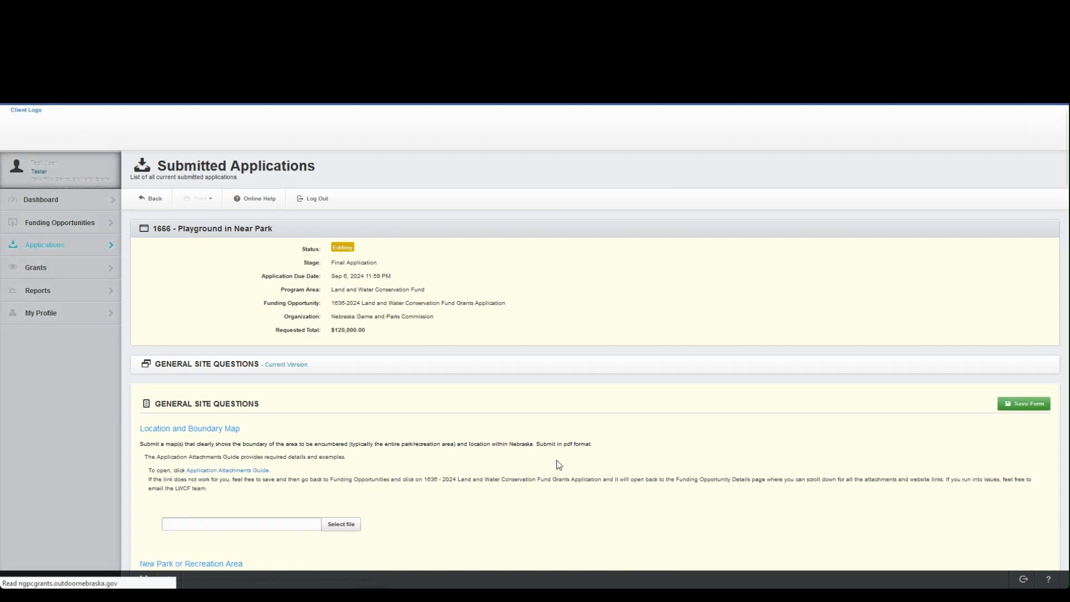
scroll(566, 471, "down", 2)
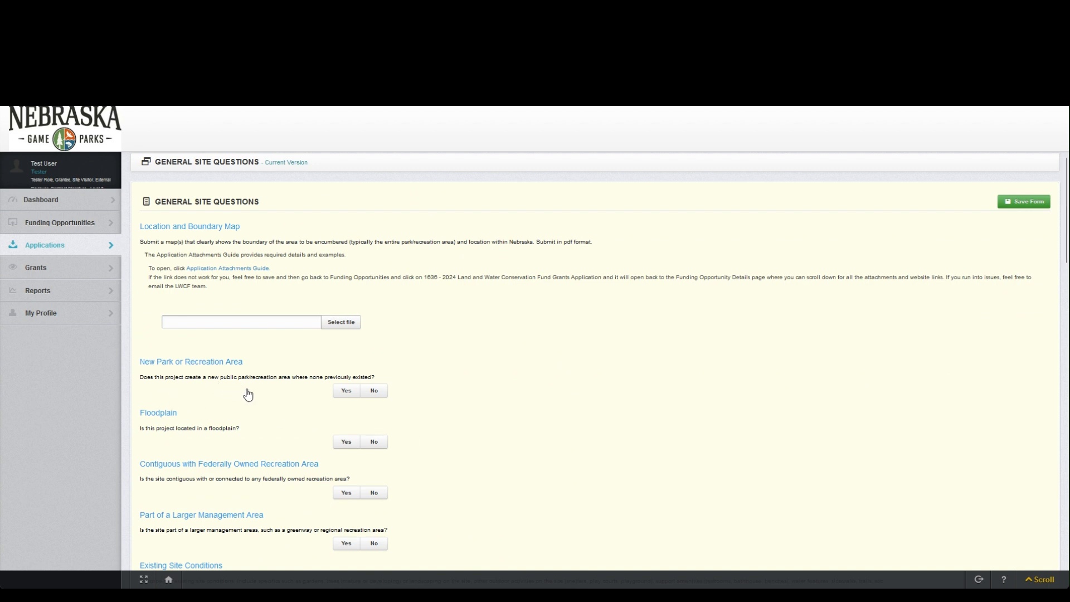
left_click(376, 391)
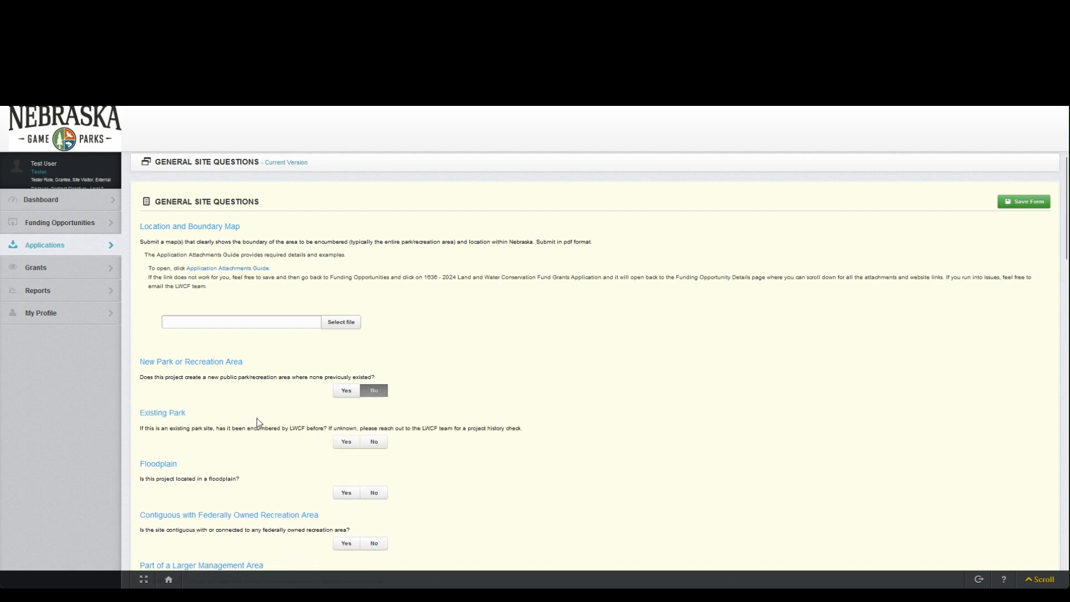
left_click(346, 441)
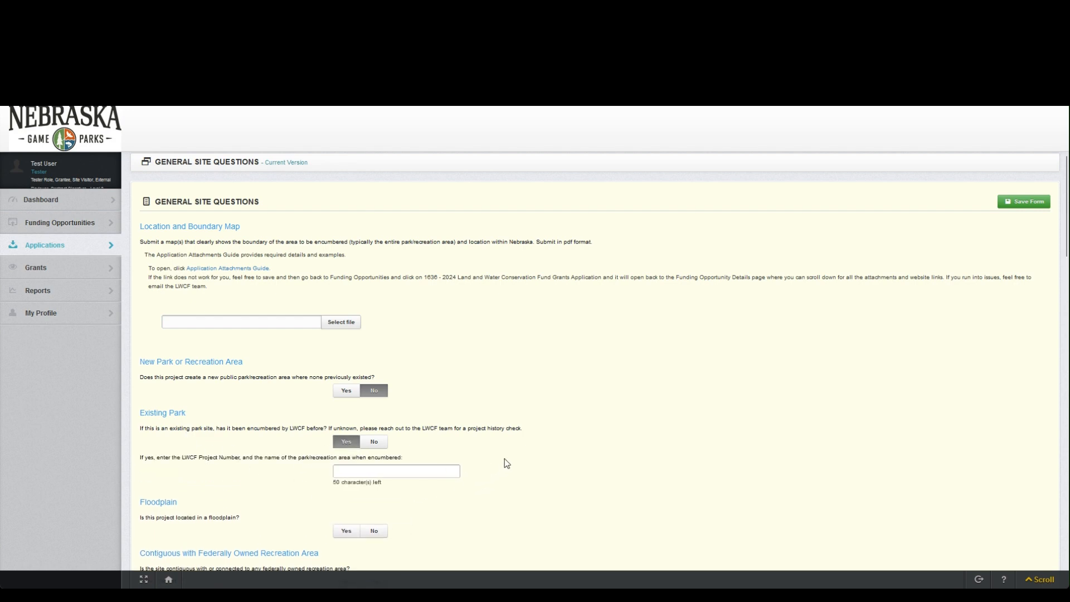
Look through the remaining General Site Questions, try to save the form, and check which required answers are missing.
scroll(507, 458, "down", 3)
scroll(510, 449, "down", 8)
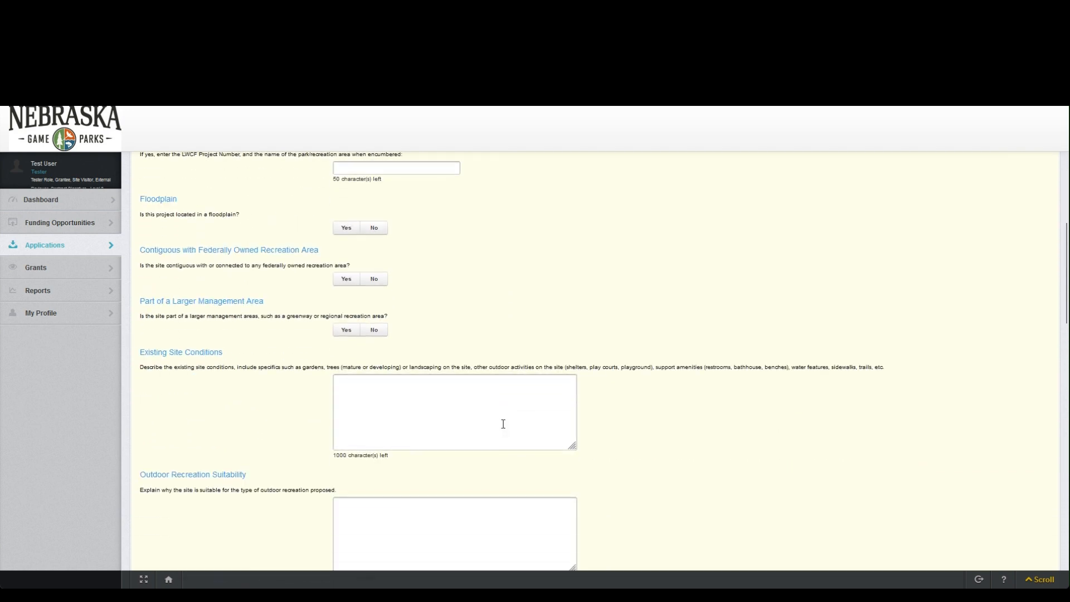
scroll(630, 424, "down", 17)
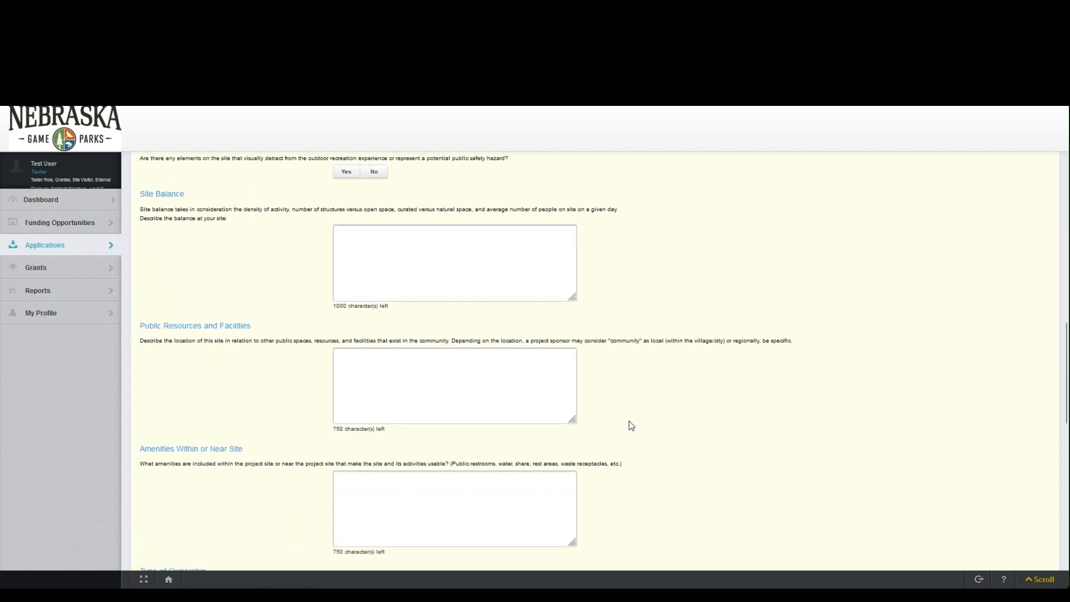
scroll(634, 428, "down", 8)
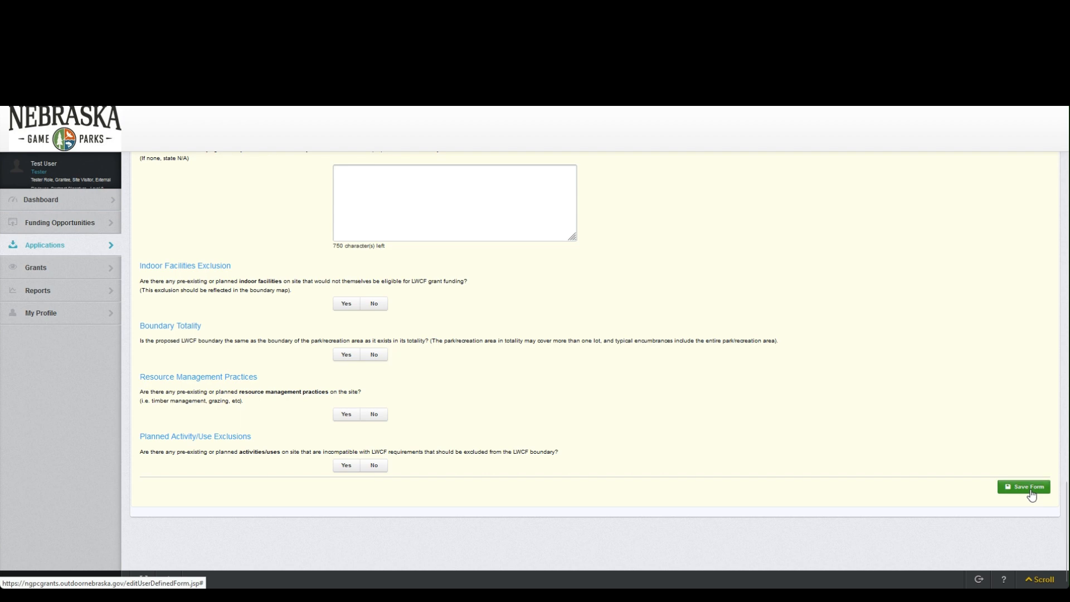
scroll(976, 352, "up", 13)
scroll(1039, 449, "up", 20)
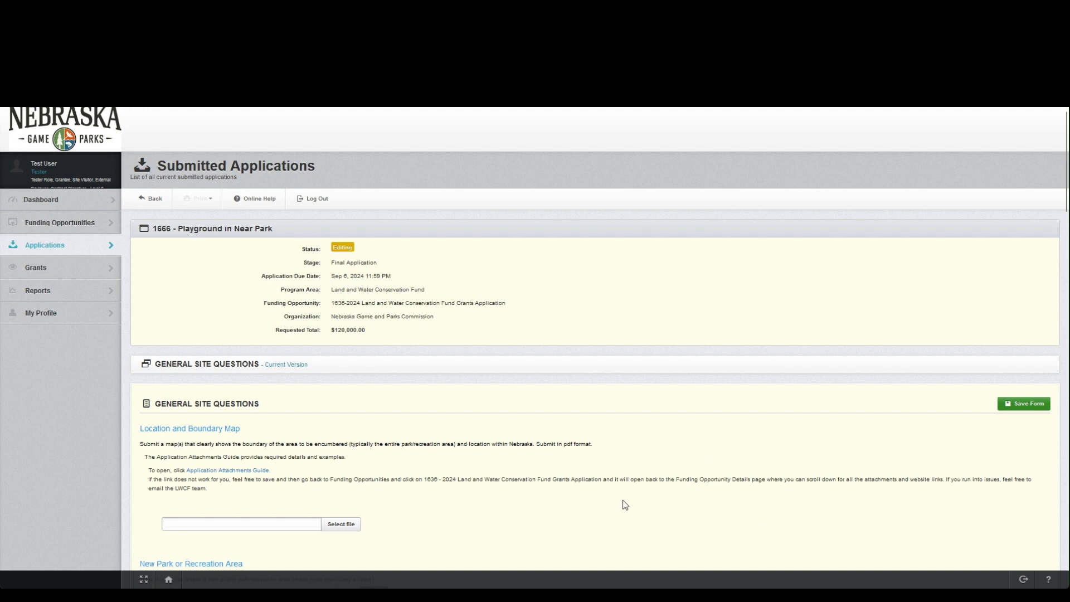
scroll(666, 493, "down", 2)
scroll(611, 440, "down", 3)
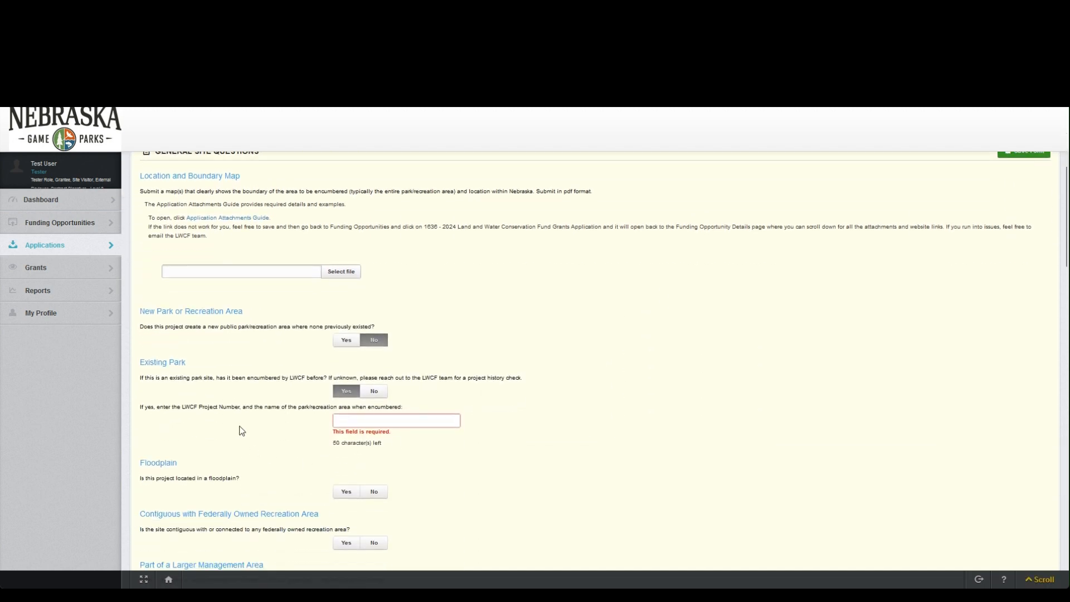
Enter 123123123 as the LWCF project number under Existing Park and save the General Site Questions form.
left_click(349, 423)
type("123123123")
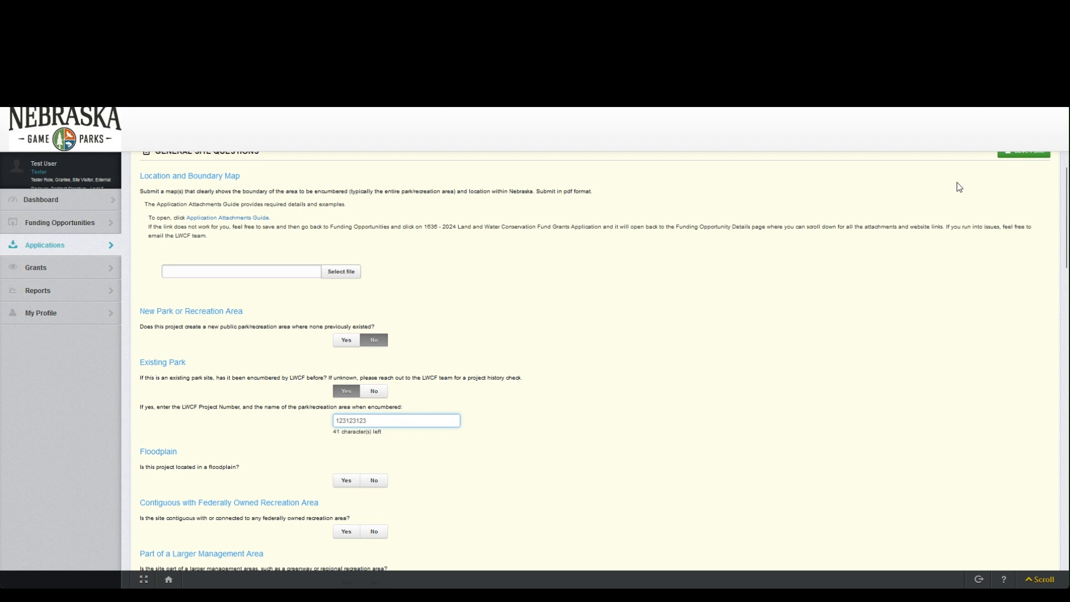
scroll(959, 187, "up", 2)
left_click(1030, 256)
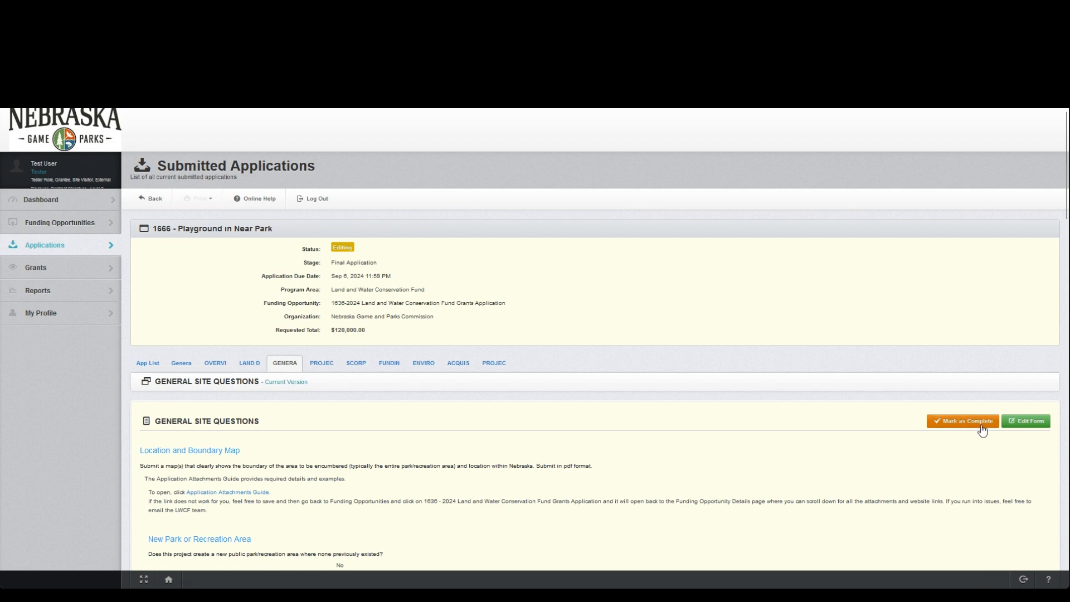
Try to mark the General Site Questions component as complete.
left_click(1029, 431)
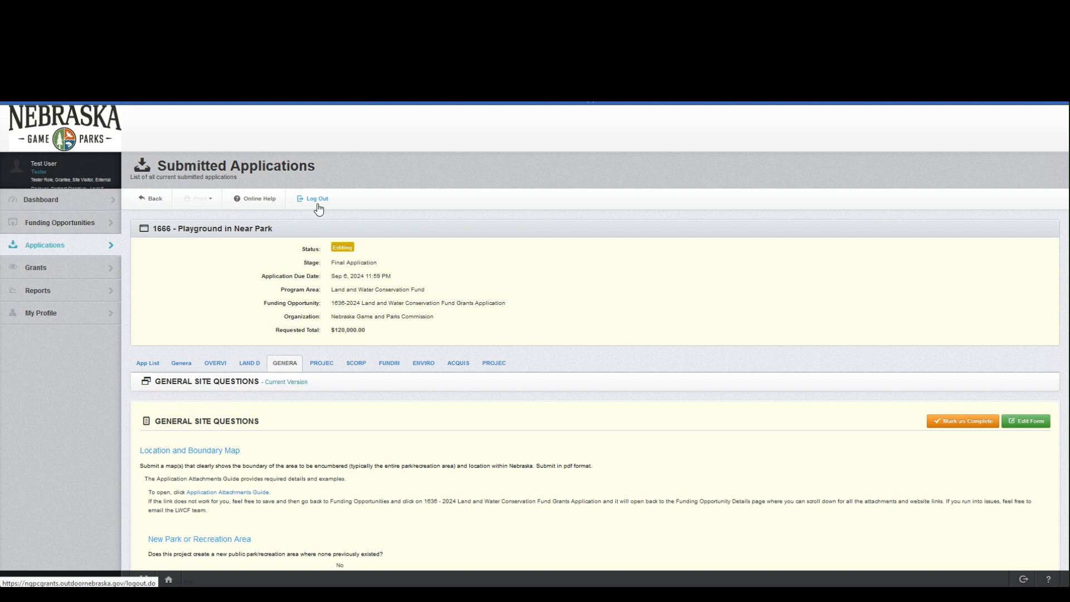
left_click(963, 426)
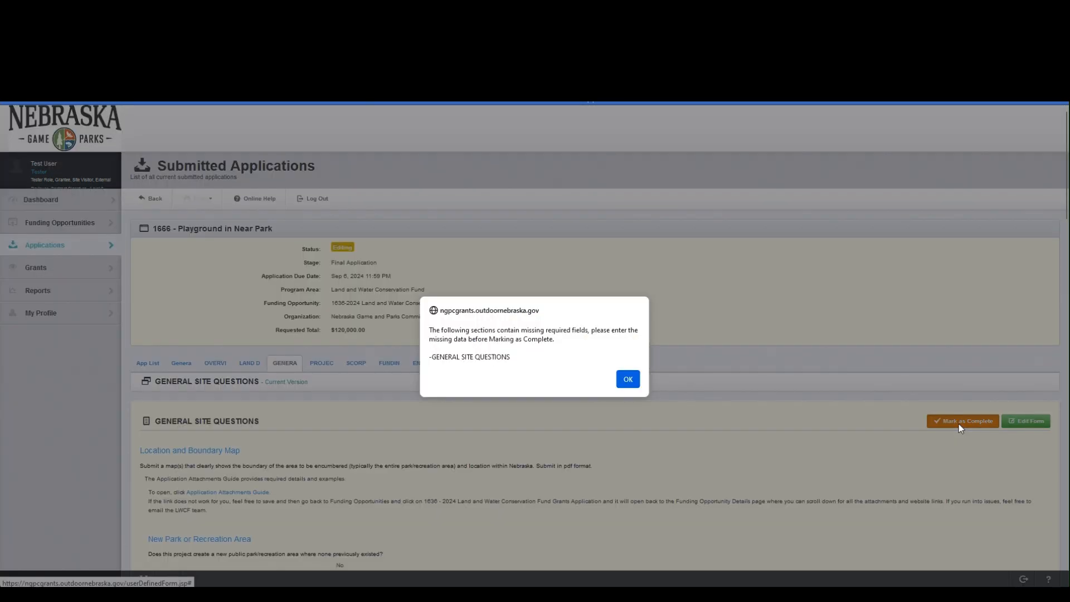
Dismiss the missing-fields notice and search the current applications list for application ID 1666.
left_click(630, 384)
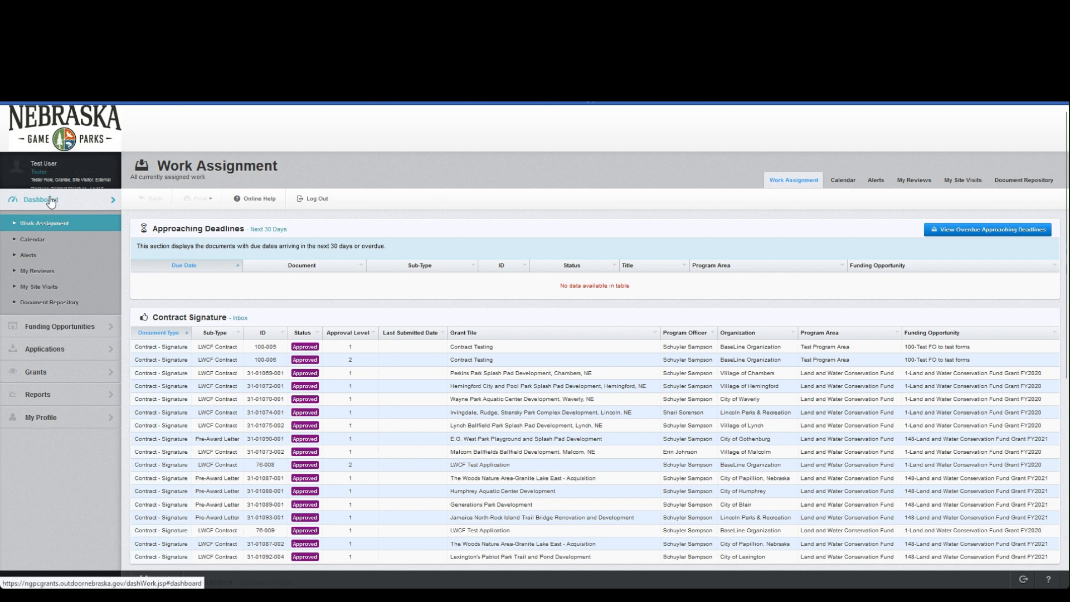
left_click(71, 352)
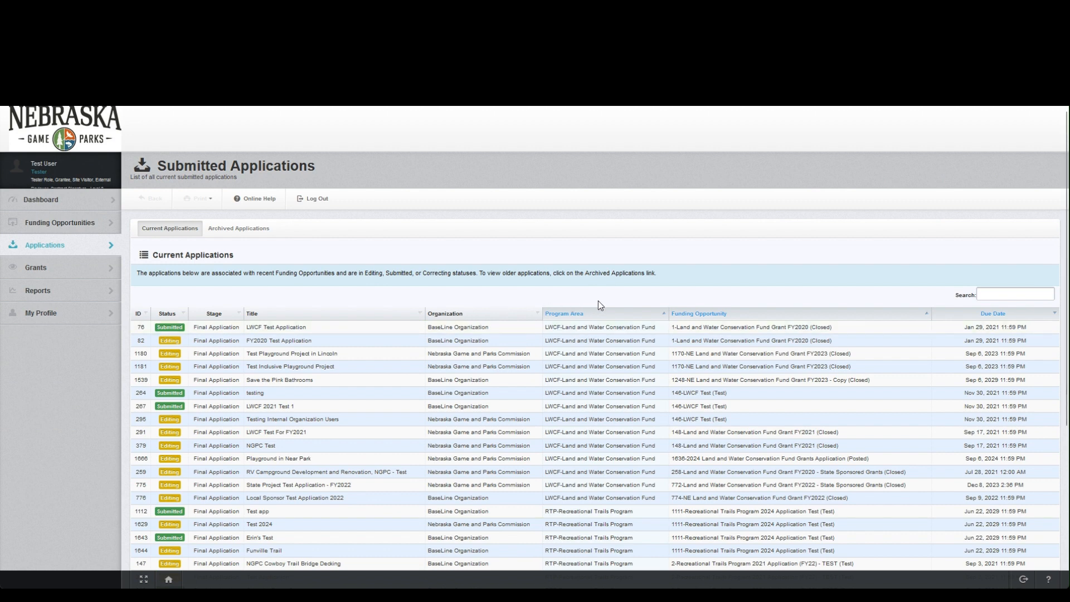
left_click(999, 294)
type("1666")
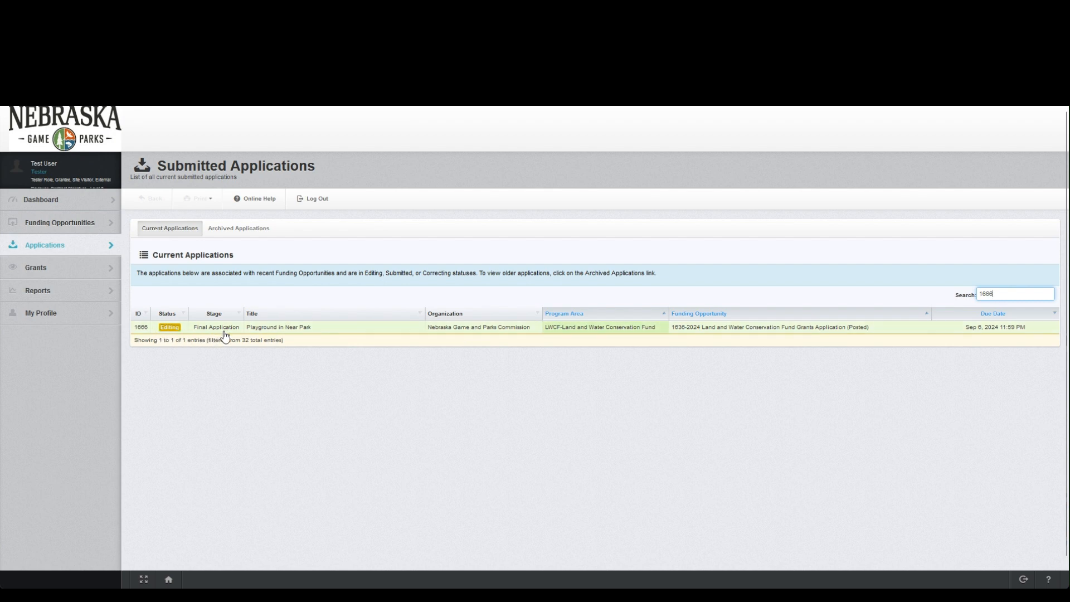
Open the Playground in Near Park application through funding opportunity 1636, the 2024 Land and Water Conservation Fund Grants Application.
left_click(62, 223)
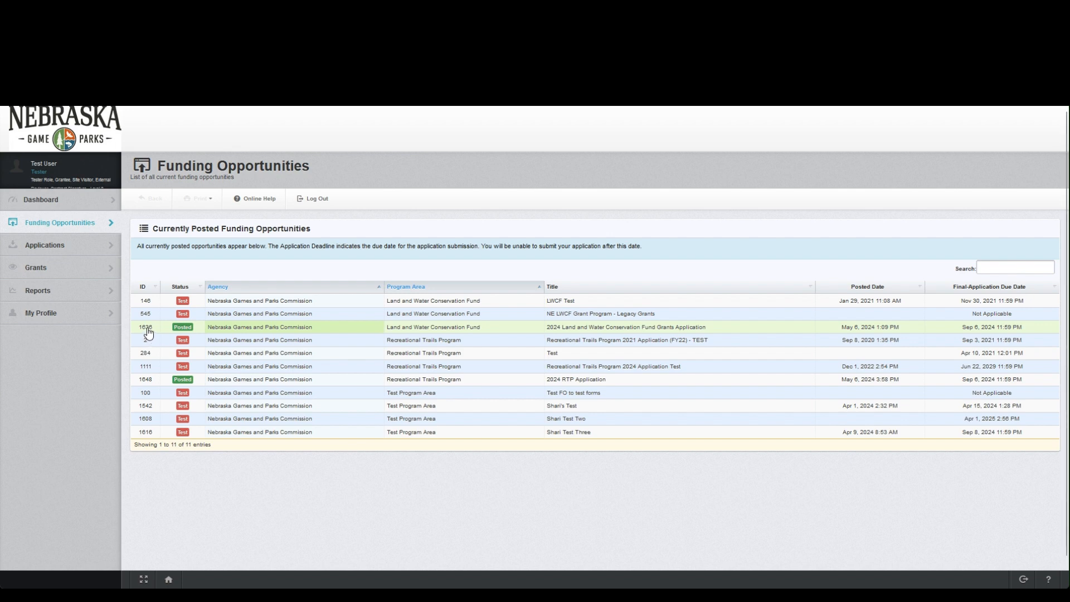
left_click(148, 330)
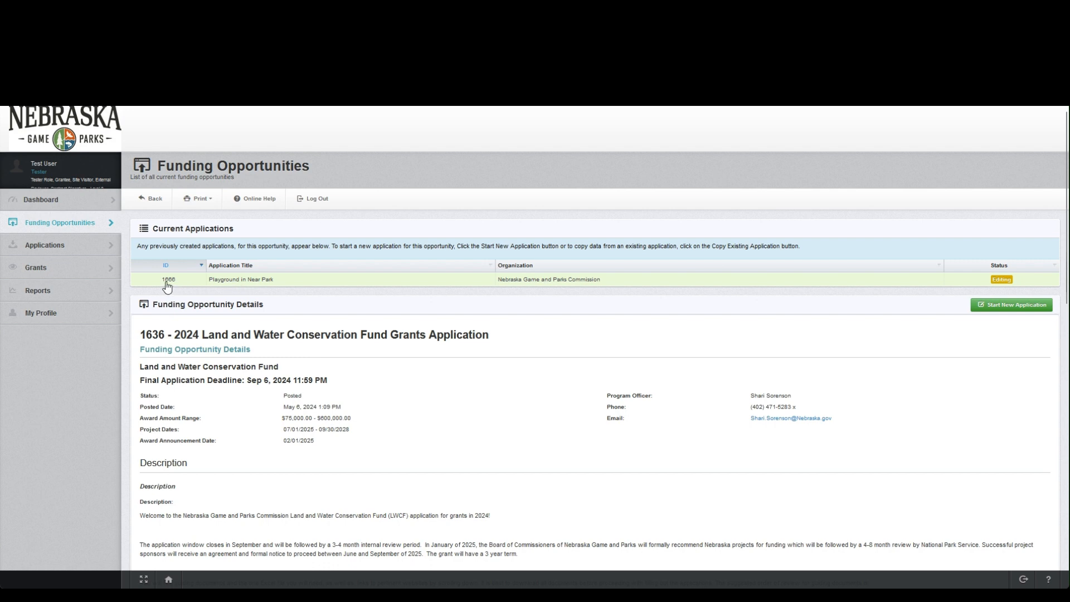
left_click(246, 283)
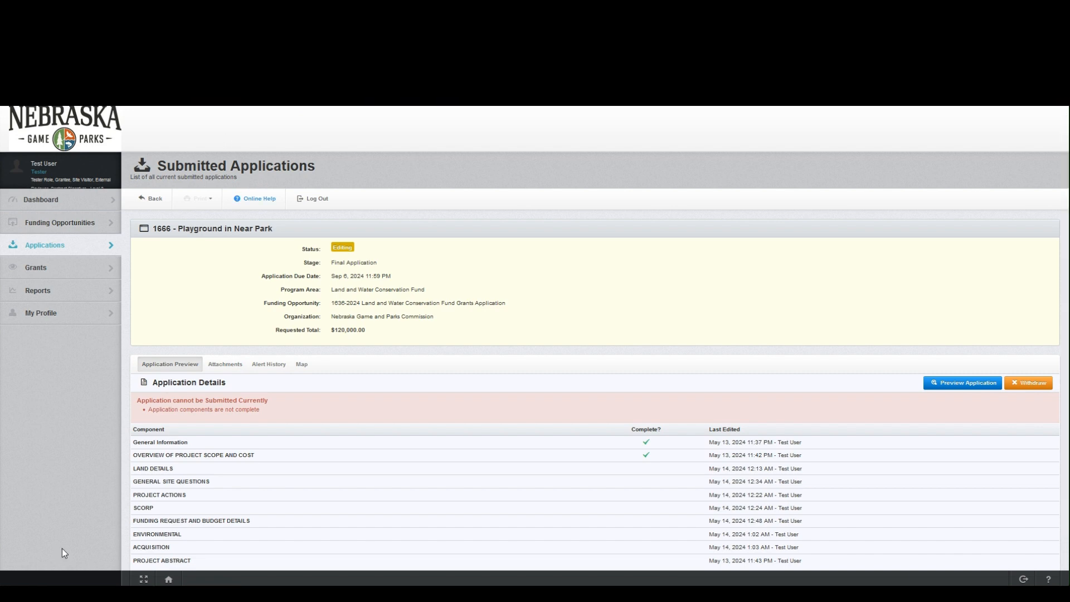
Look through the SCORP component and the Environmental component's resource and mandatory impact criteria tables.
left_click(146, 510)
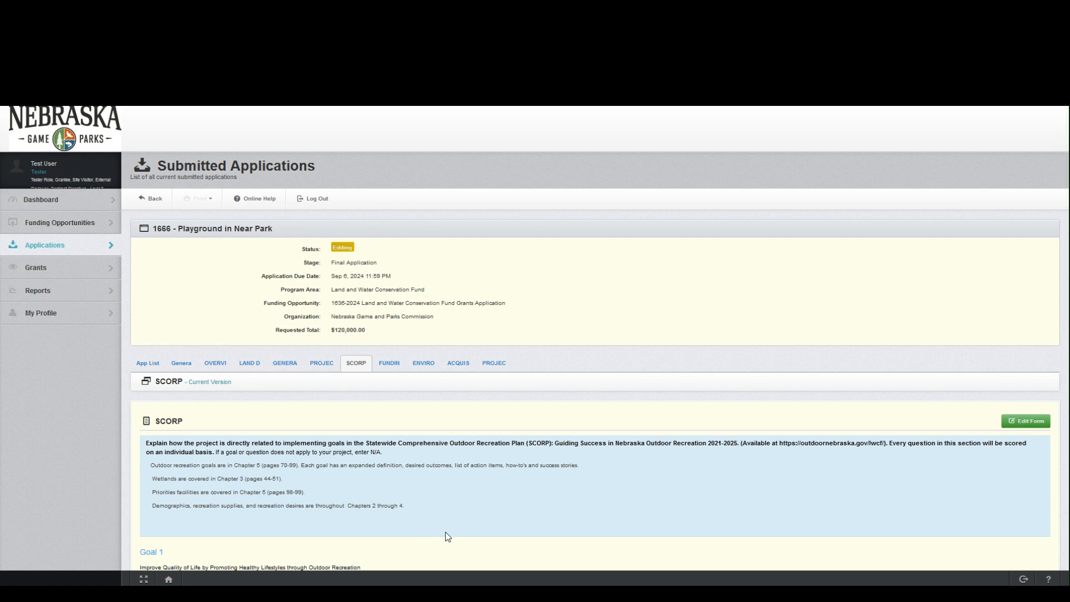
left_click(421, 365)
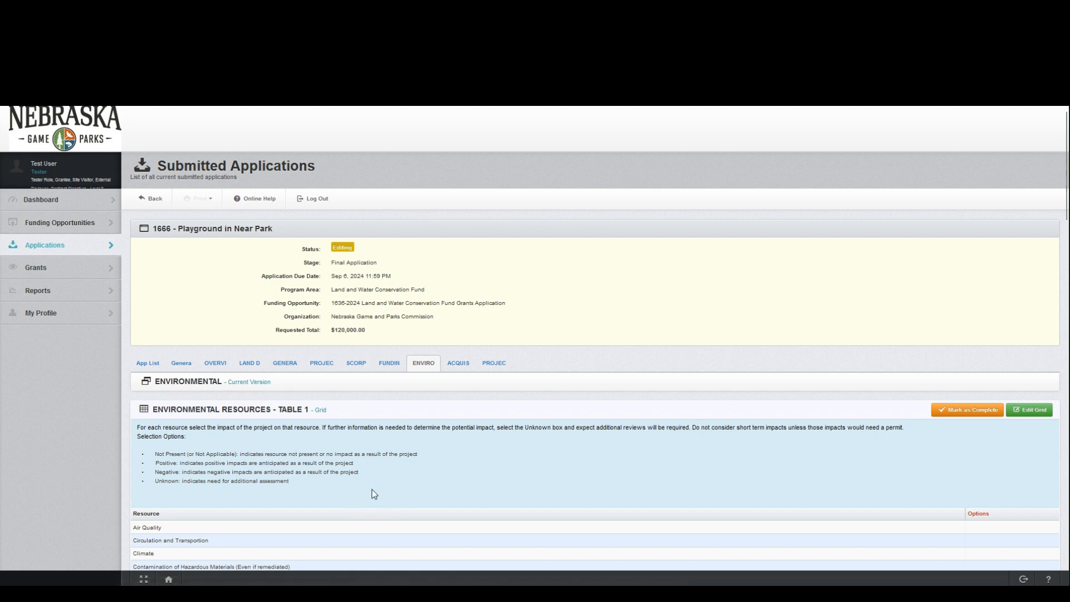
scroll(372, 489, "down", 5)
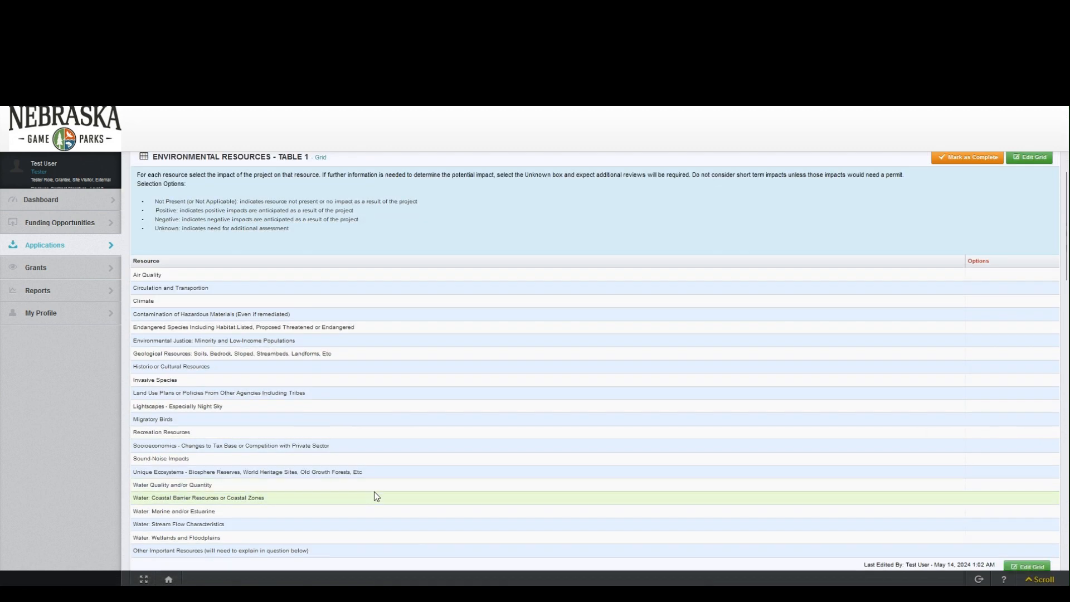
scroll(376, 496, "down", 7)
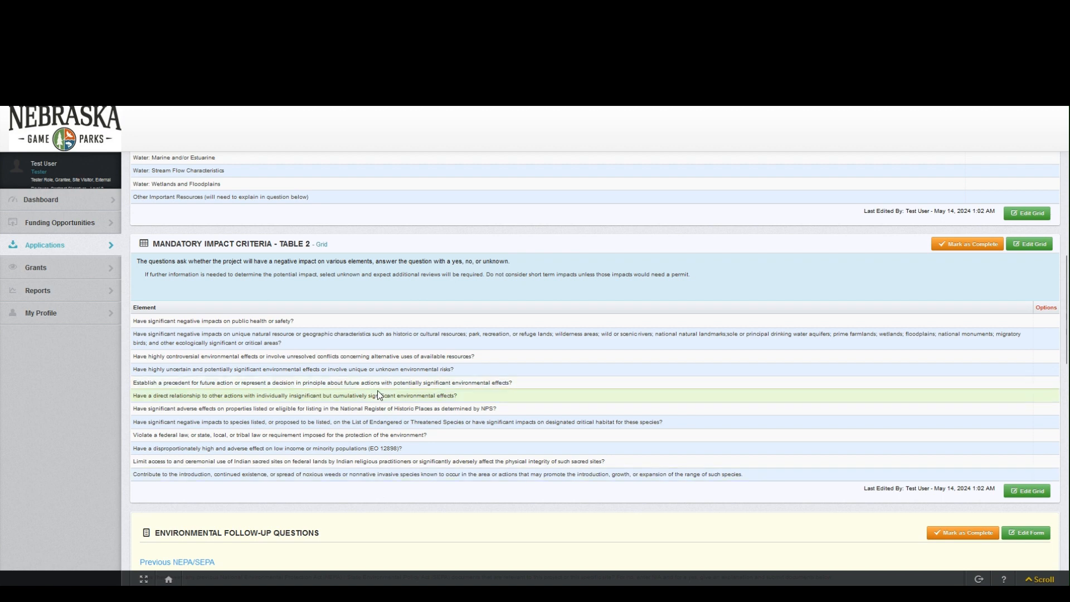
scroll(378, 391, "up", 12)
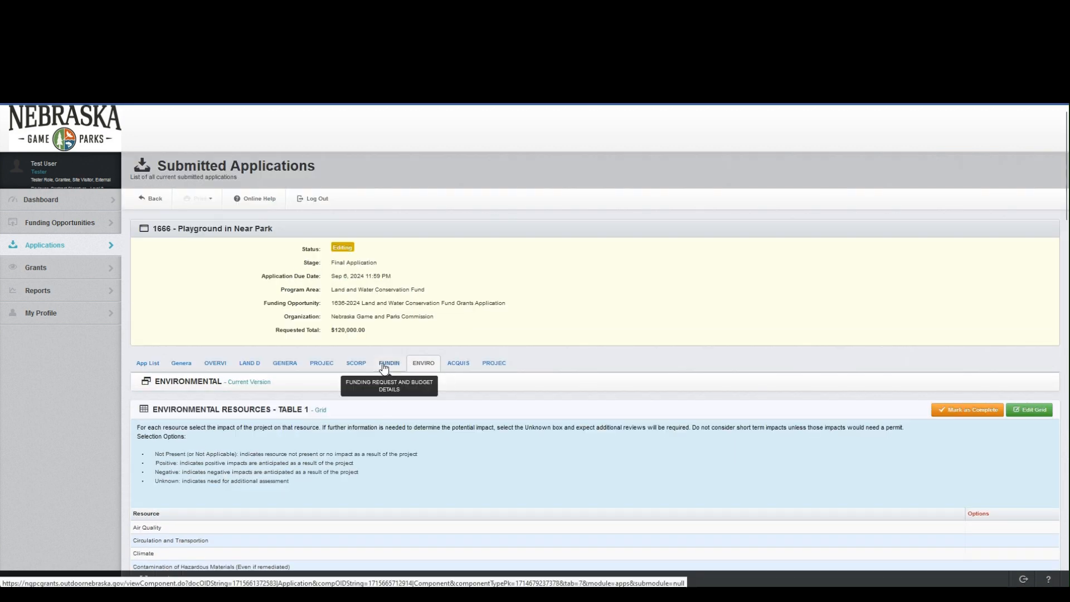
Open the Grant Administration and Cost Estimates form for editing under Funding Request and Budget Details and review its attachment fields.
left_click(383, 364)
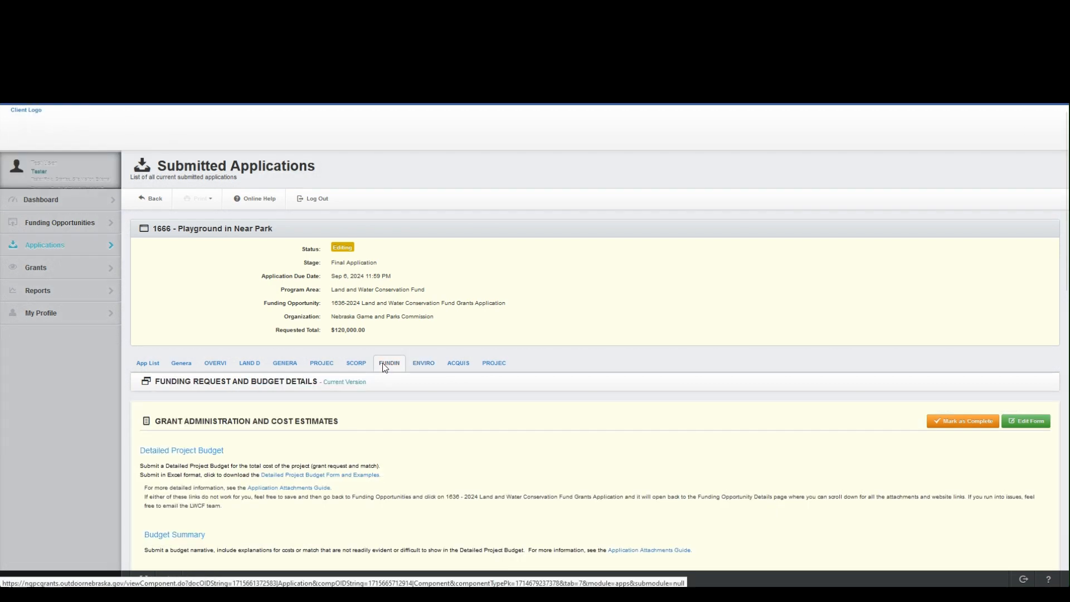
left_click(1026, 422)
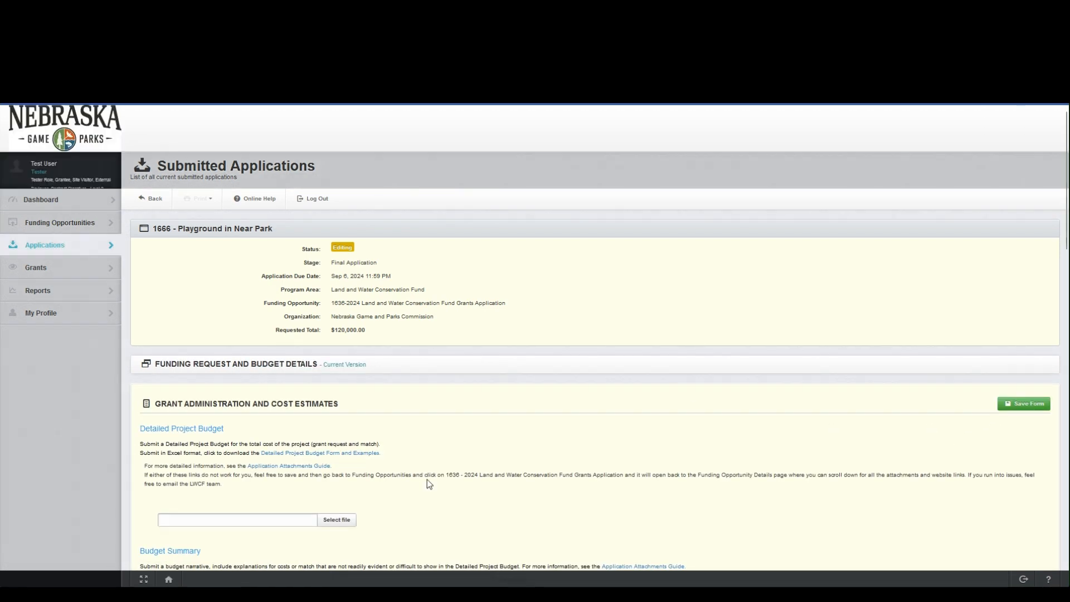
scroll(427, 479, "down", 2)
scroll(429, 478, "down", 2)
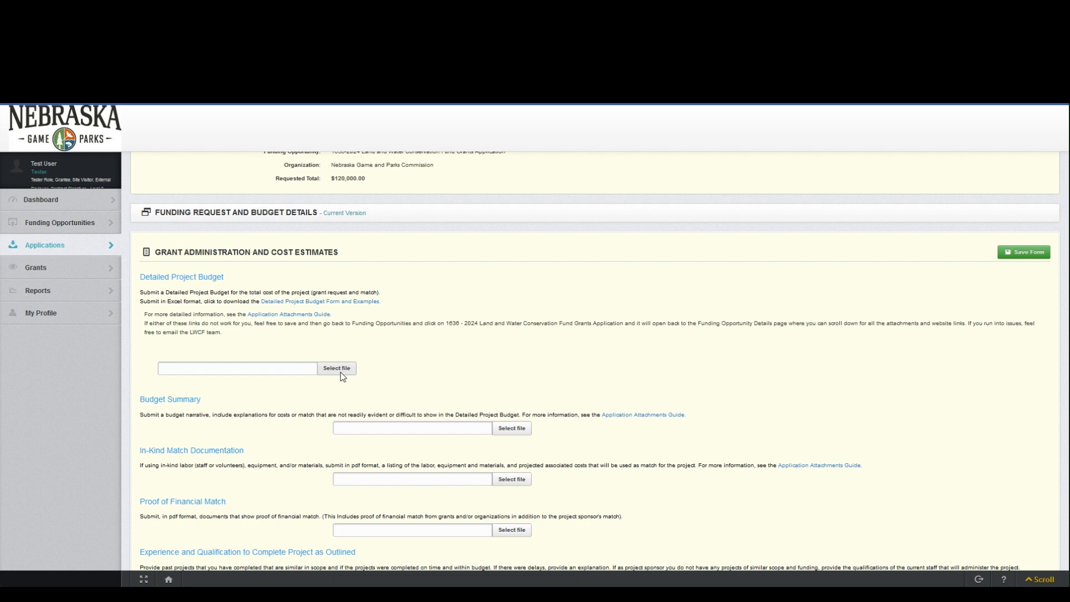
Open the Application Attachments Guide linked under Detailed Project Budget and read through its pages.
left_click(286, 315)
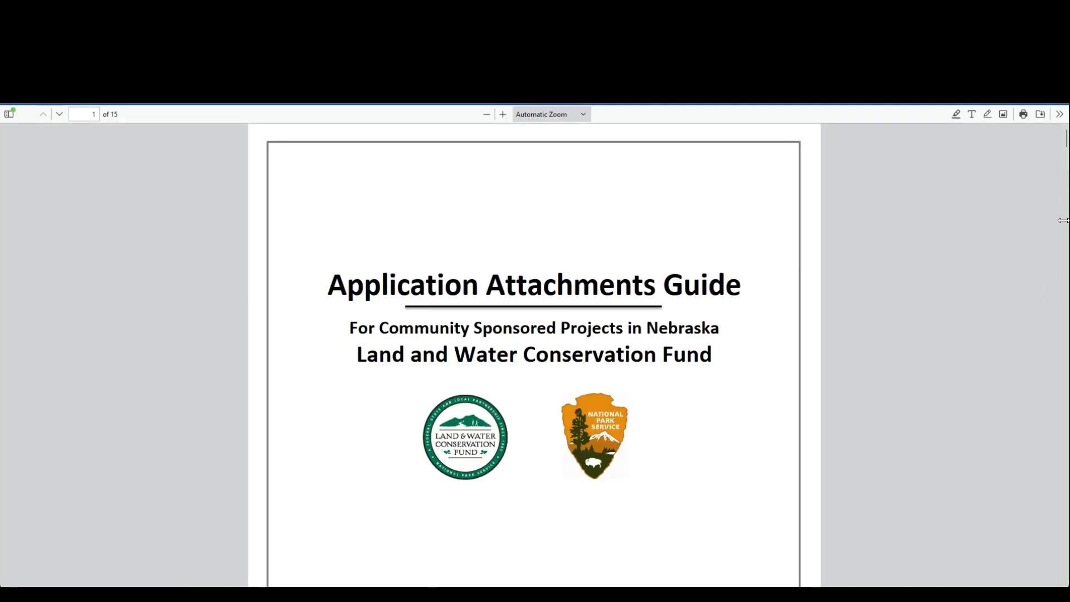
scroll(635, 354, "down", 3)
scroll(585, 359, "down", 7)
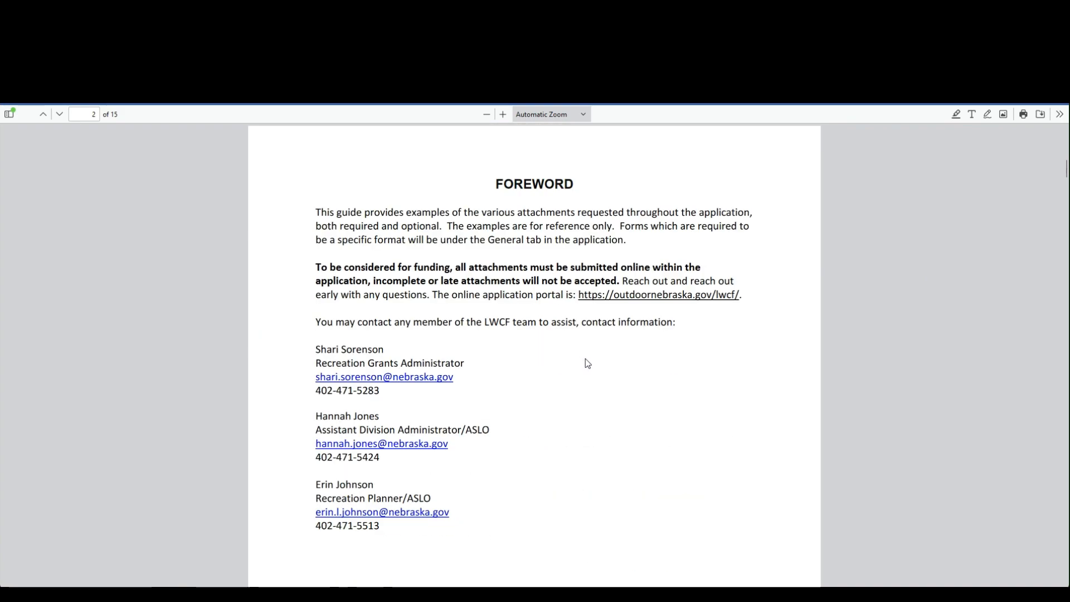
scroll(588, 362, "down", 5)
scroll(595, 362, "down", 10)
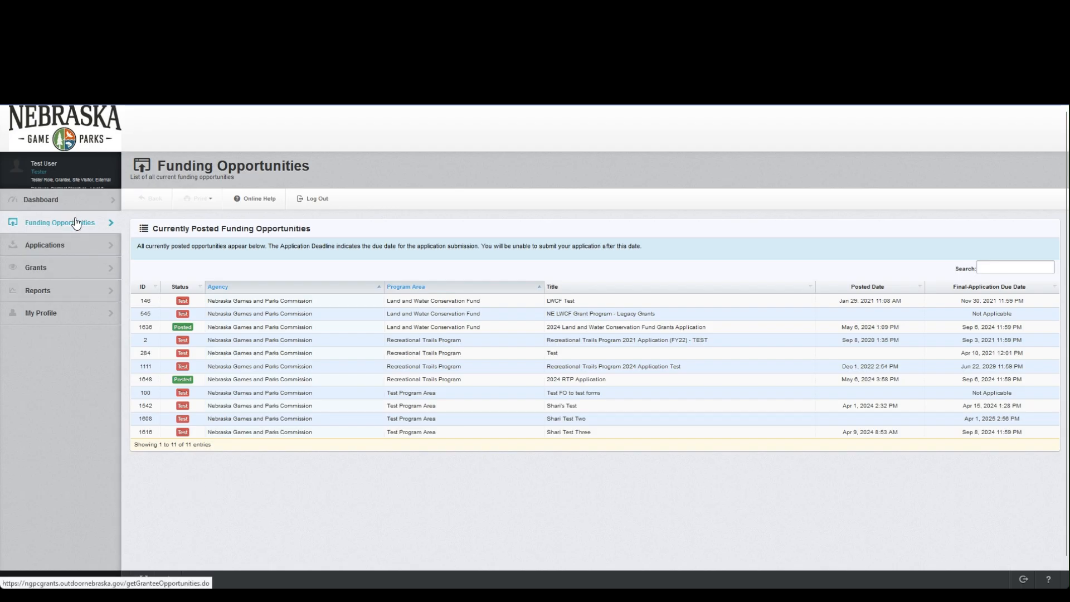
Reopen the Playground in Near Park application for editing from funding opportunity 1636 and check which components are complete.
left_click(145, 330)
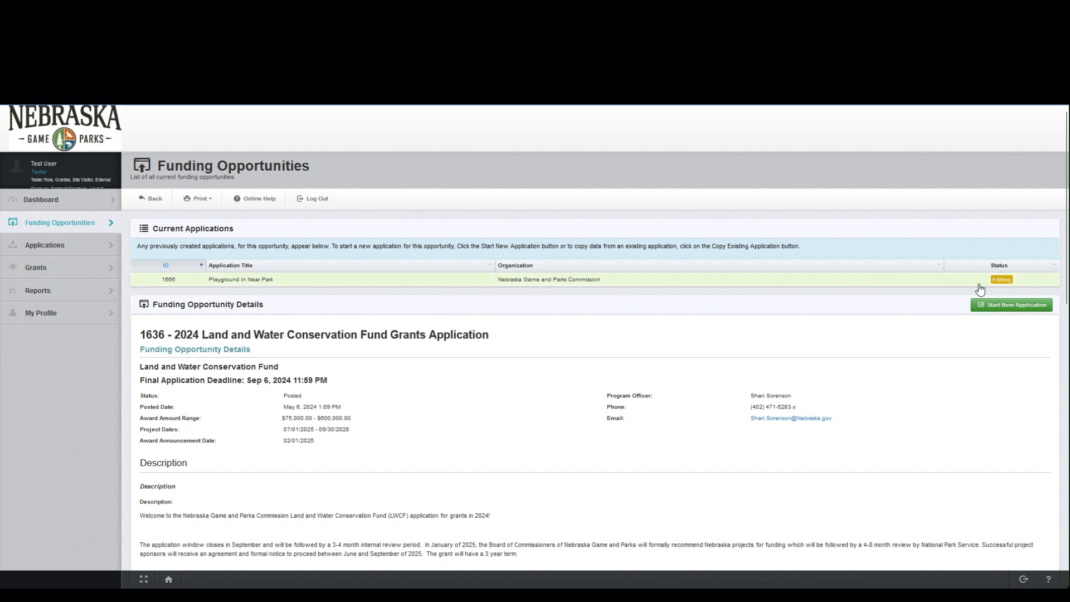
left_click(172, 286)
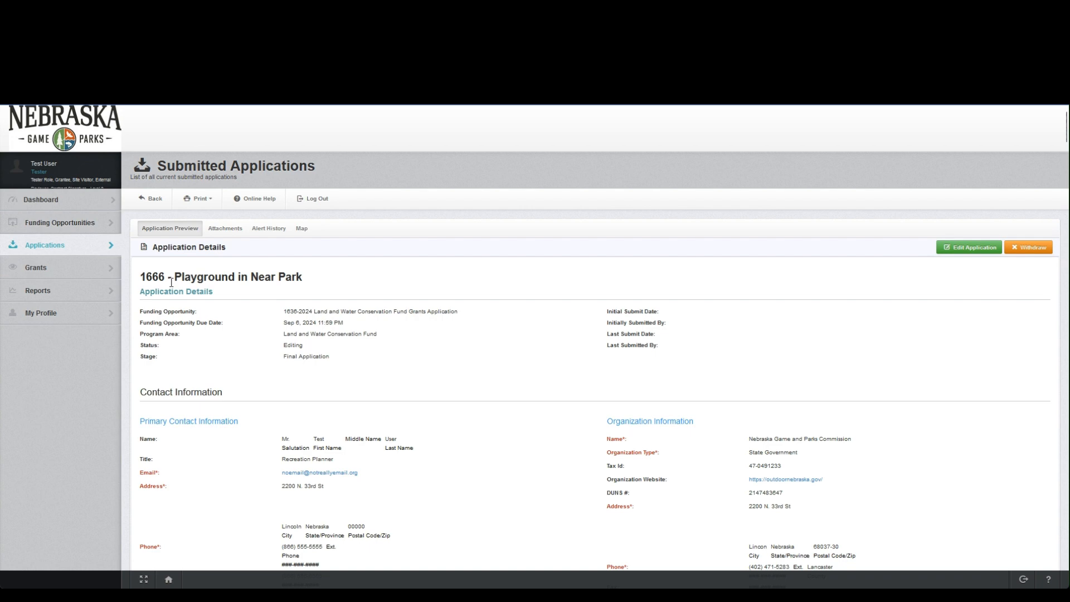
left_click(963, 252)
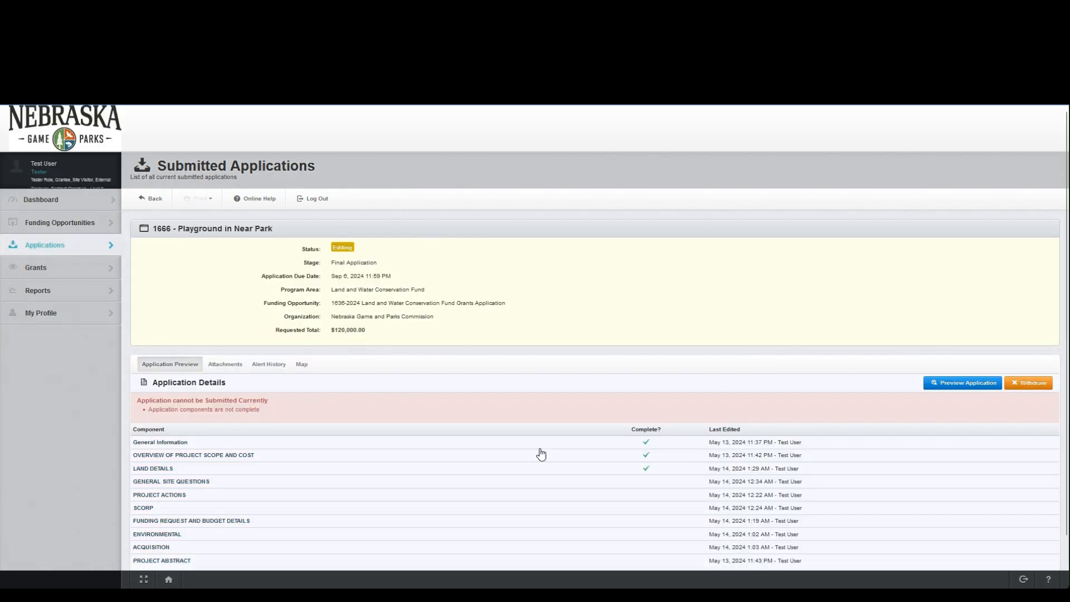
scroll(446, 485, "down", 2)
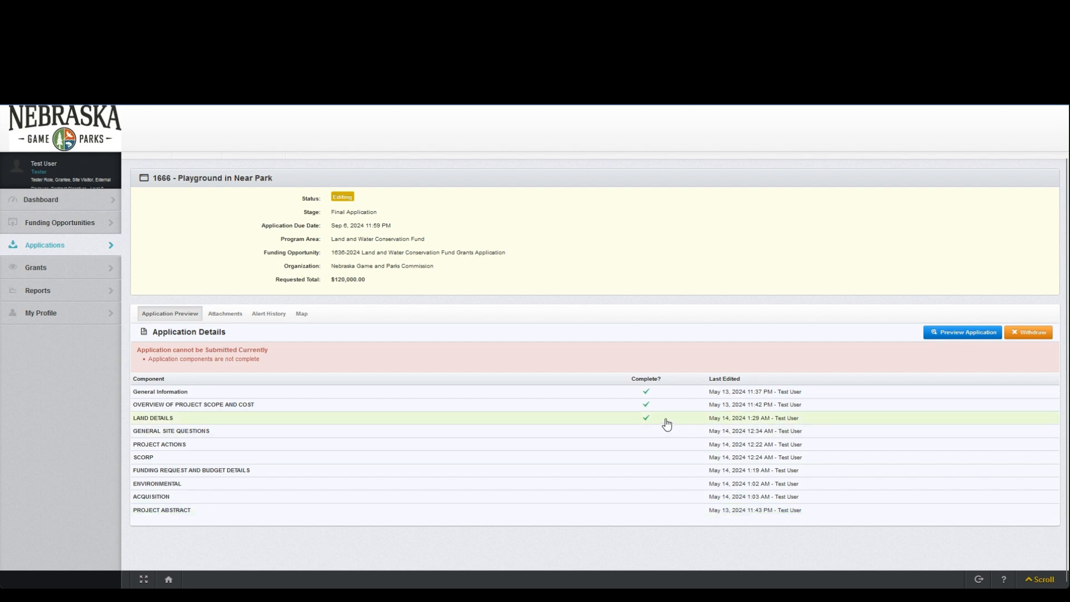
Review the application's document attachments by component and return to the Application Details overview.
left_click(227, 315)
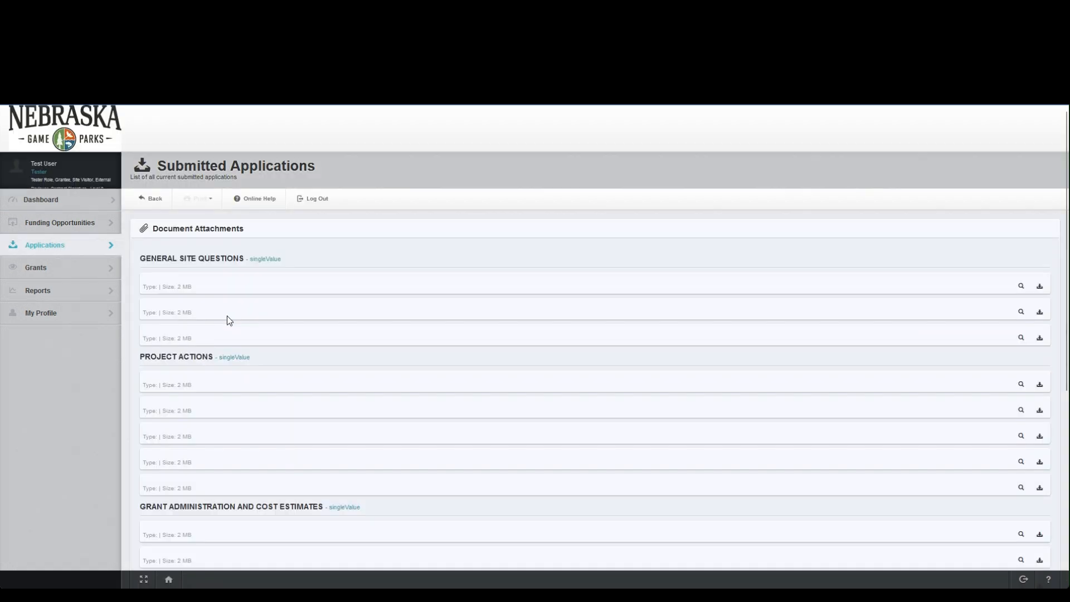
scroll(421, 332, "down", 5)
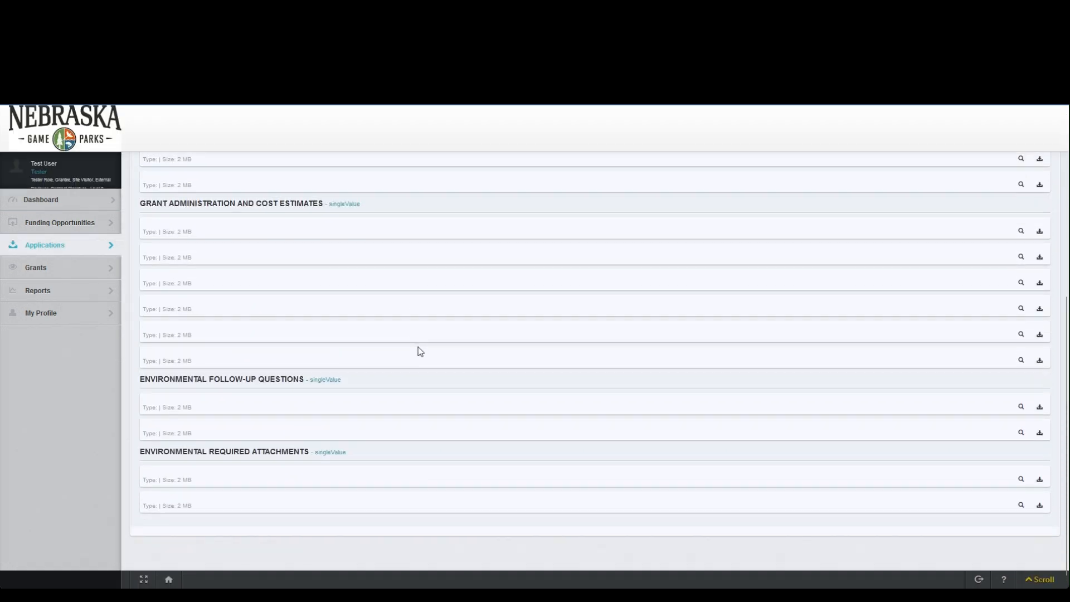
scroll(434, 399, "up", 5)
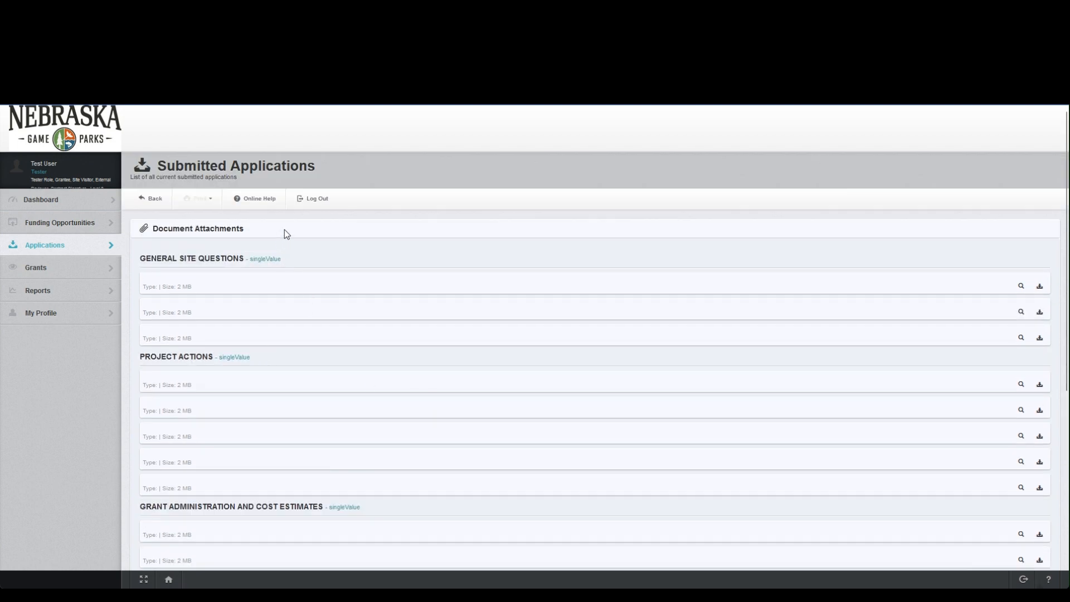
left_click(150, 200)
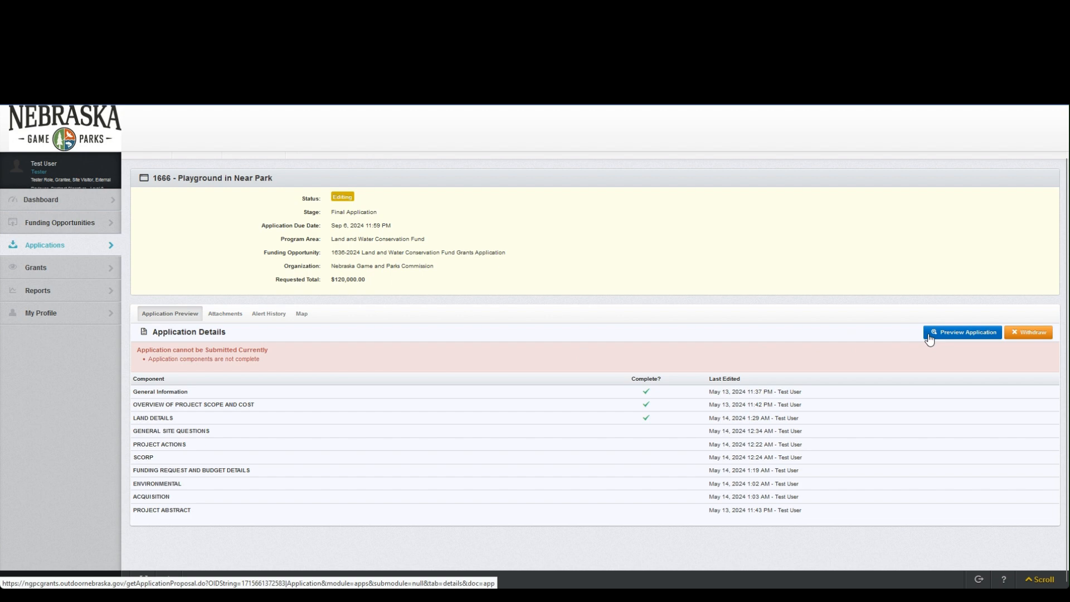
scroll(935, 368, "up", 1)
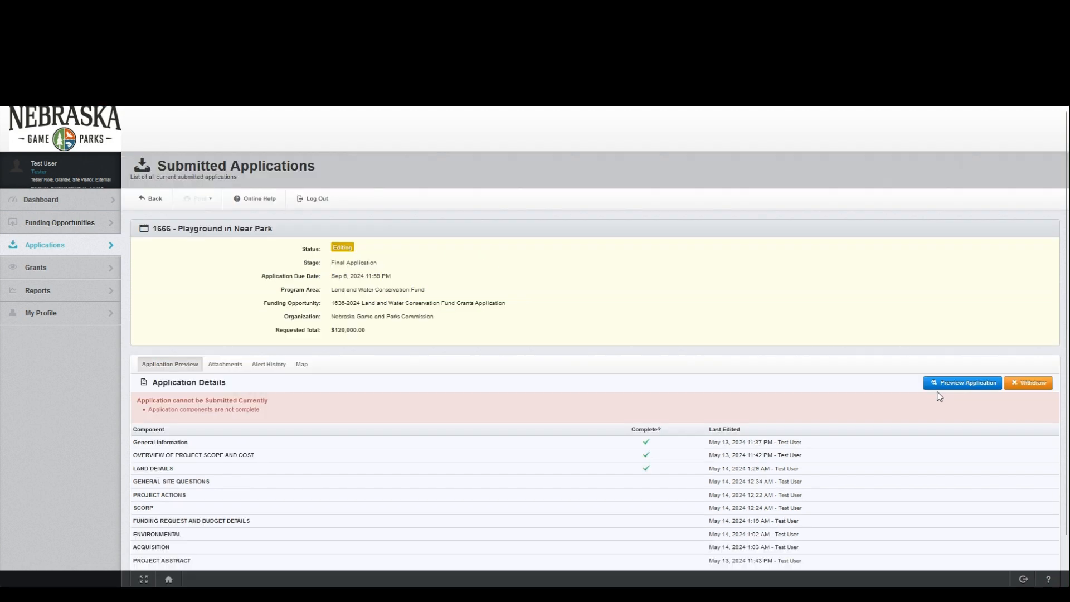